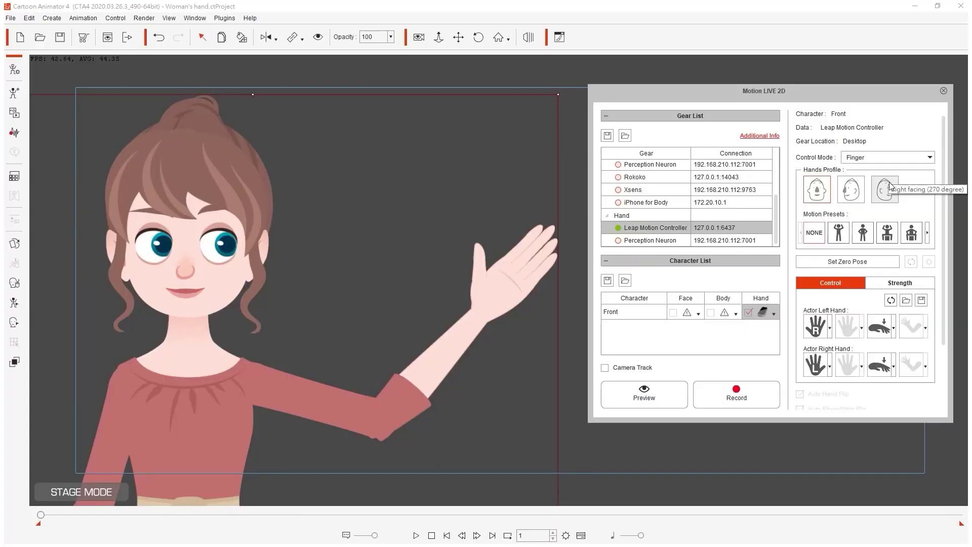
# - Choose the woman's Leap Motion hand control mode from the Control Mode list
pyautogui.click(872, 159)
pyautogui.click(871, 188)
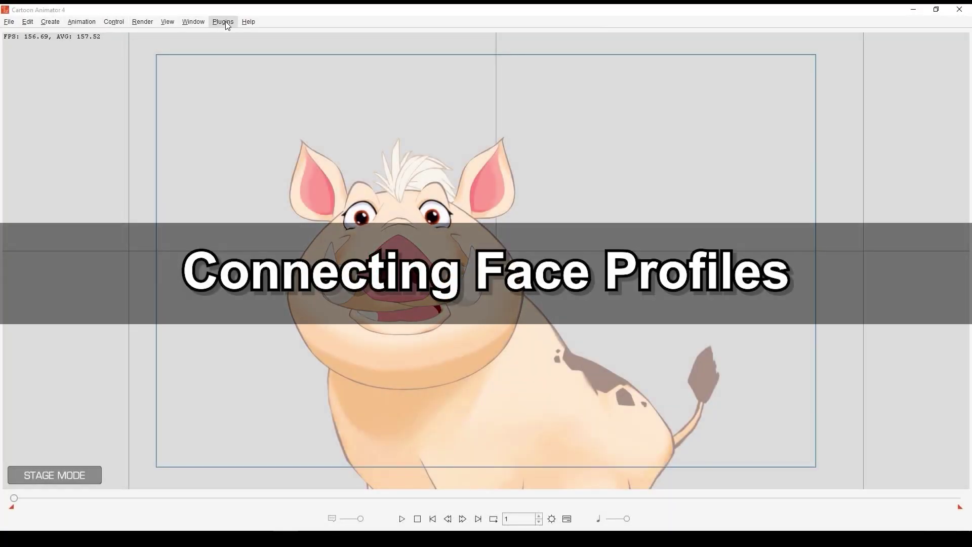
# - Open Motion LIVE 2D, choose iPhone as facial gear, and add Piggy to the Character List
pyautogui.click(222, 21)
pyautogui.moveTo(251, 37)
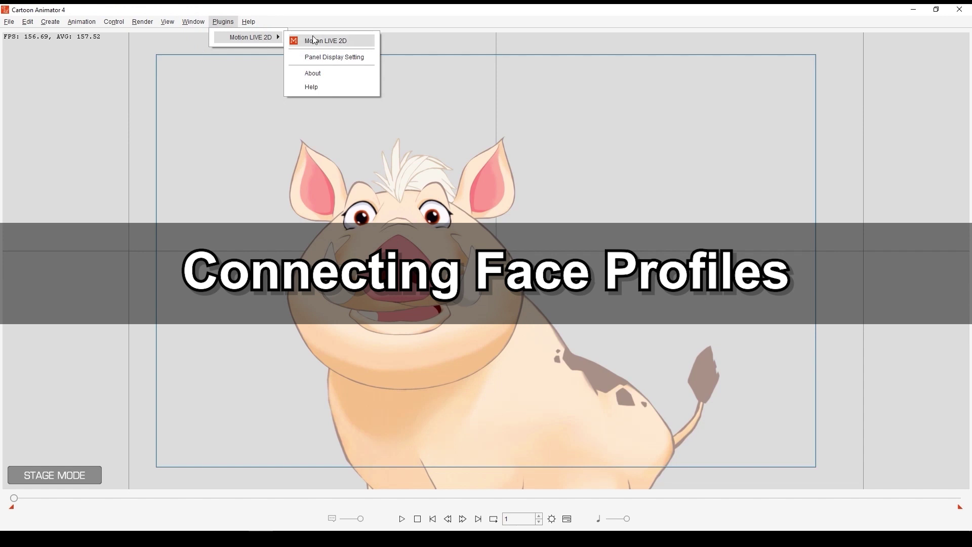
pyautogui.click(321, 39)
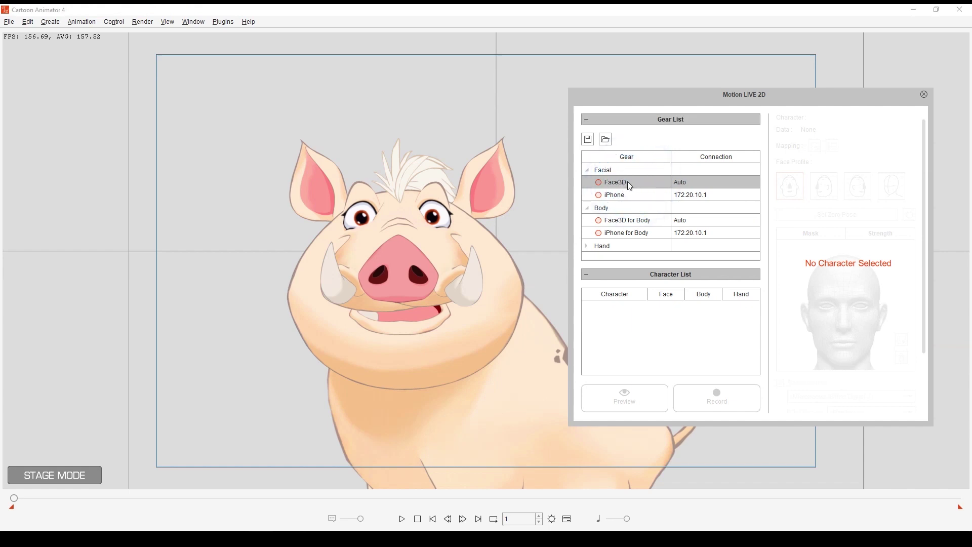
pyautogui.click(648, 196)
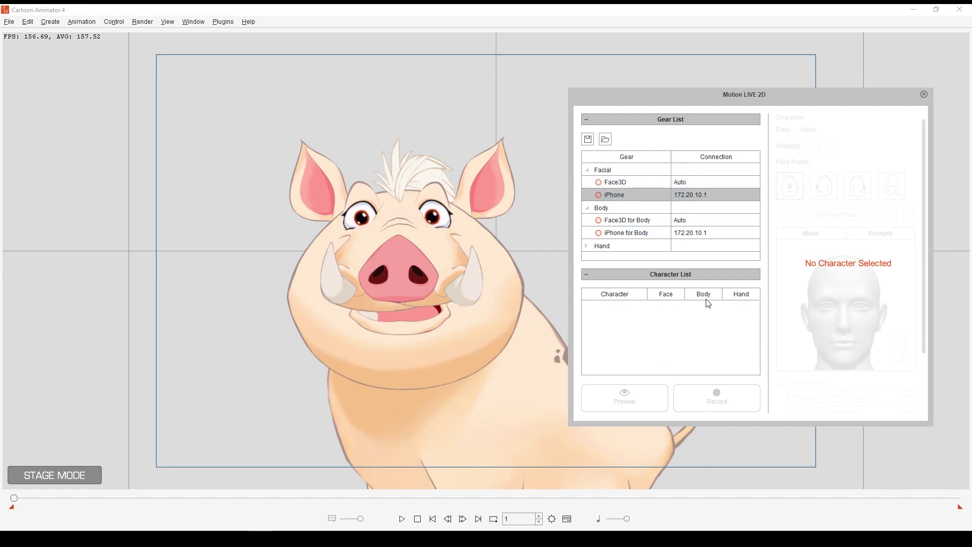
pyautogui.click(425, 268)
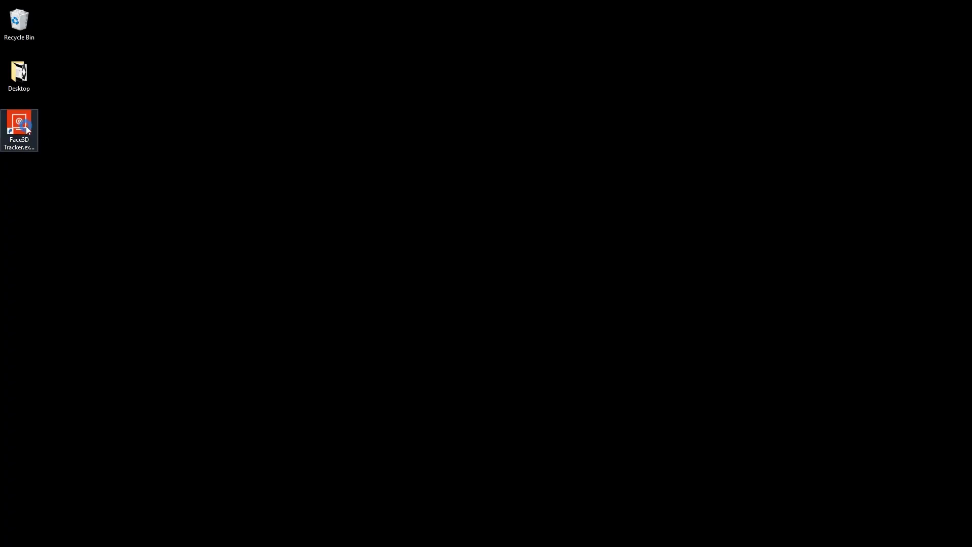
# - Launch Face3D Tracker from the desktop and connect the Face3D facial gear
pyautogui.click(27, 127)
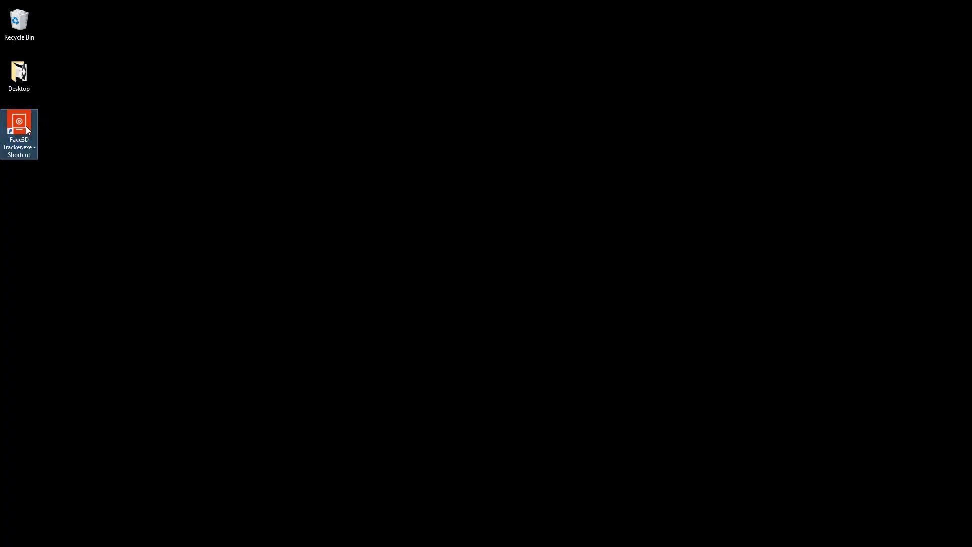
pyautogui.doubleClick(26, 126)
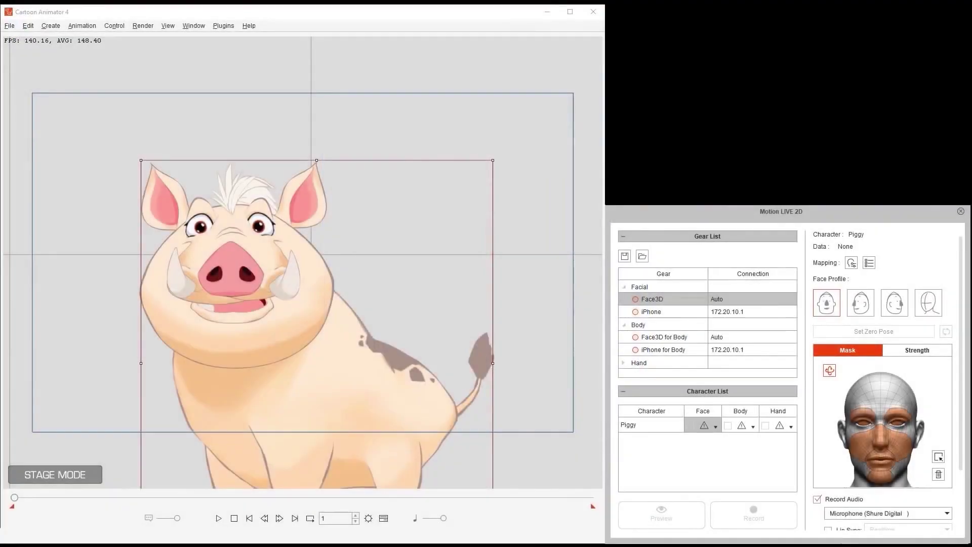
pyautogui.click(636, 299)
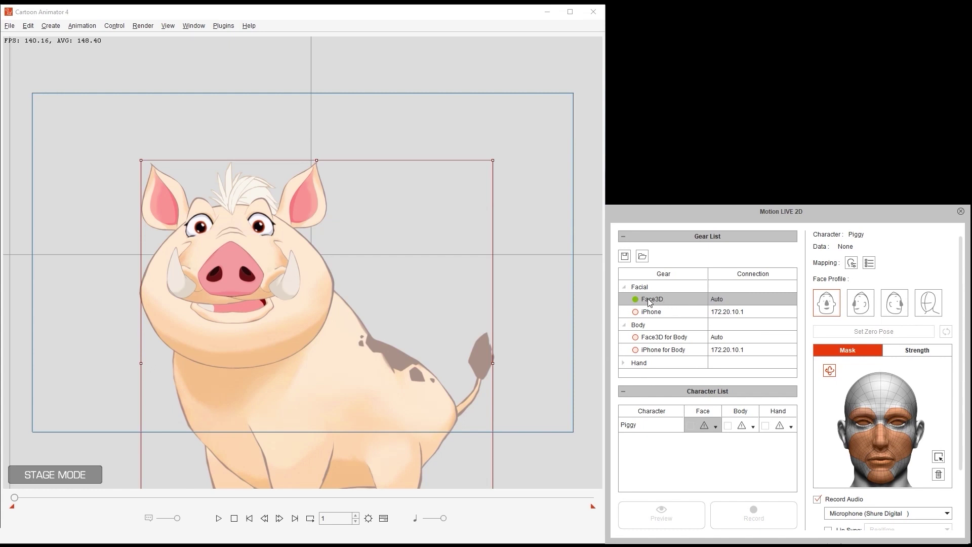
# - Assign Face3D to Piggy's Face slot and start the live face preview
pyautogui.click(690, 425)
pyautogui.click(717, 427)
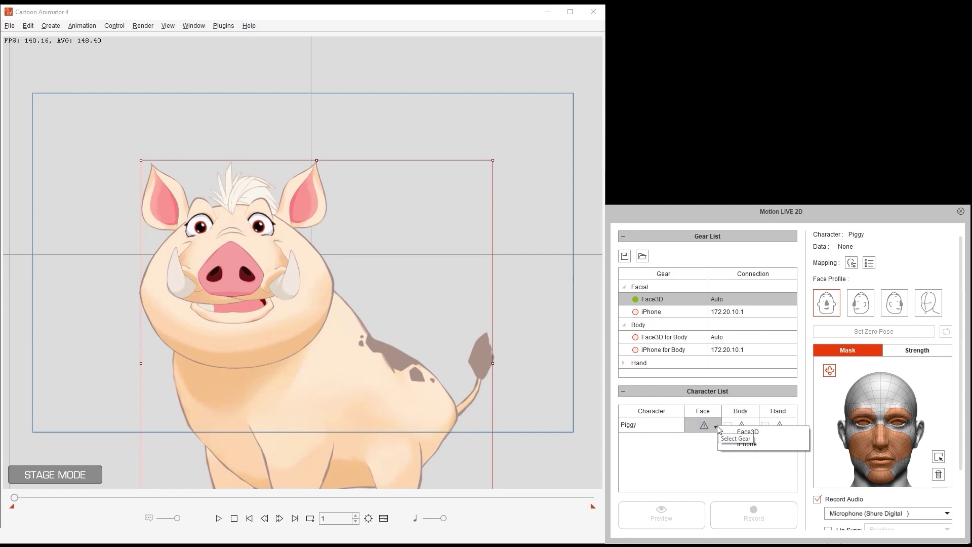
pyautogui.click(783, 432)
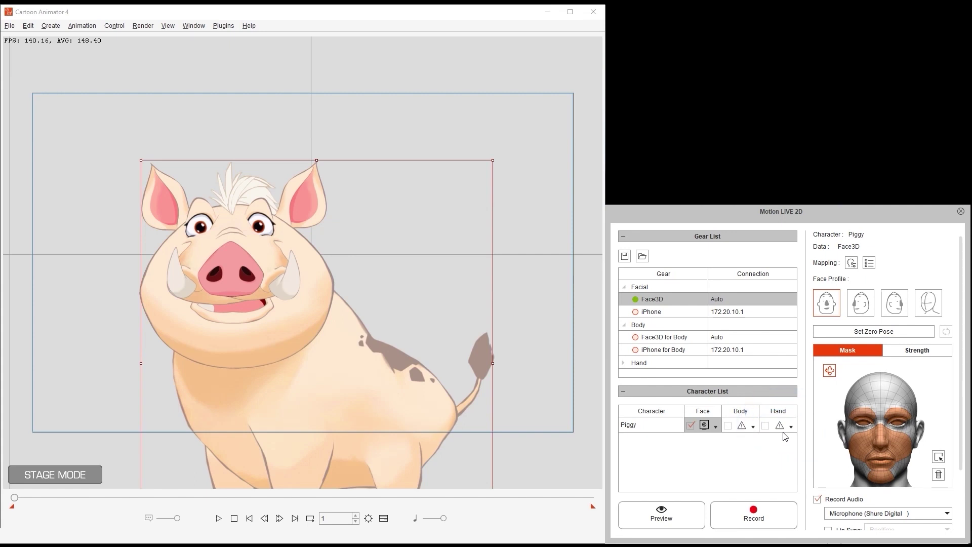
pyautogui.click(682, 512)
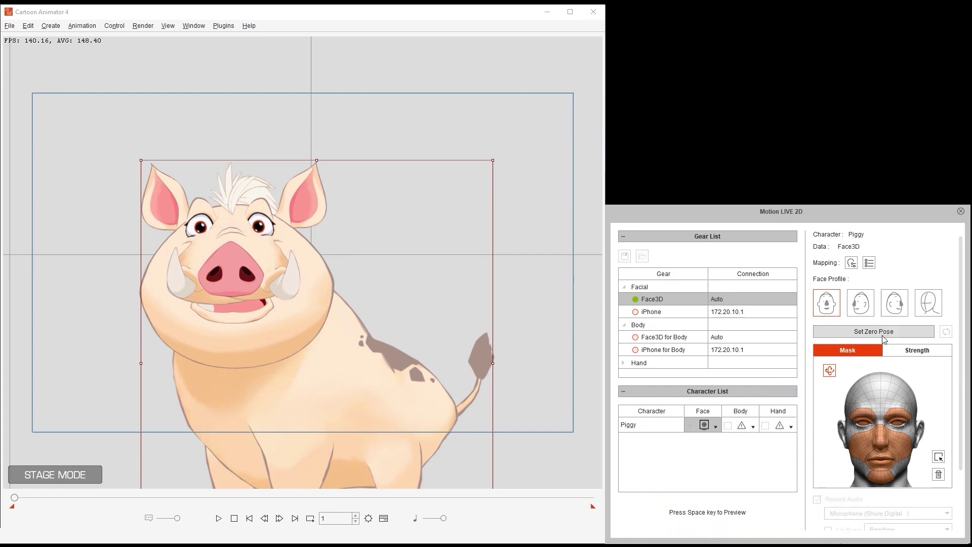
pyautogui.press('space')
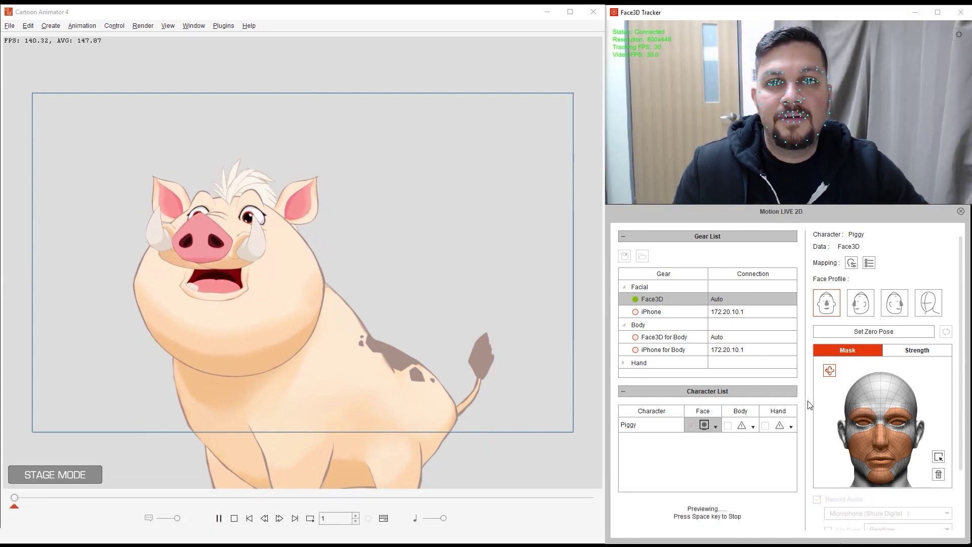
# - Set Piggy's forward-facing zero pose, then stop the live preview
pyautogui.click(858, 332)
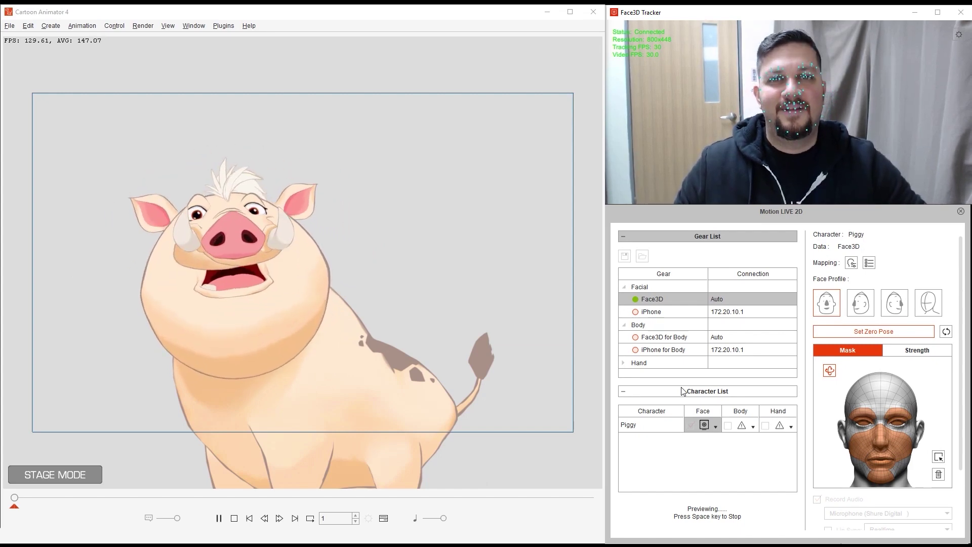
pyautogui.press('space')
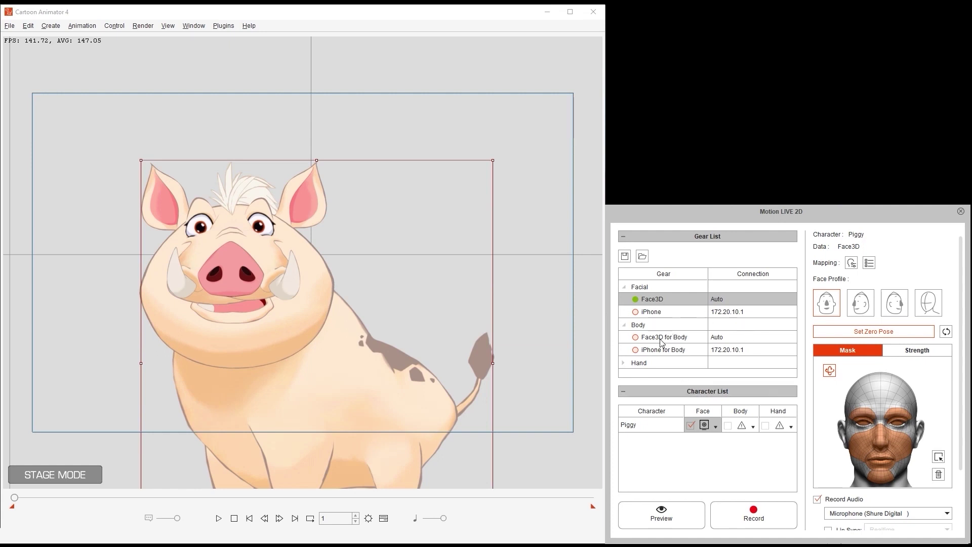
# - Connect Face3D for Body and assign it as Piggy's body gear
pyautogui.click(687, 339)
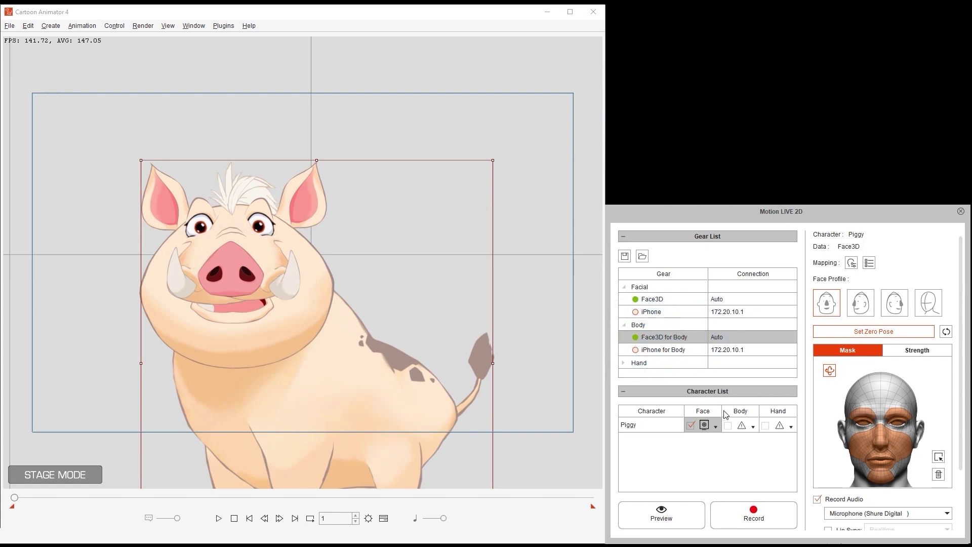
pyautogui.click(754, 427)
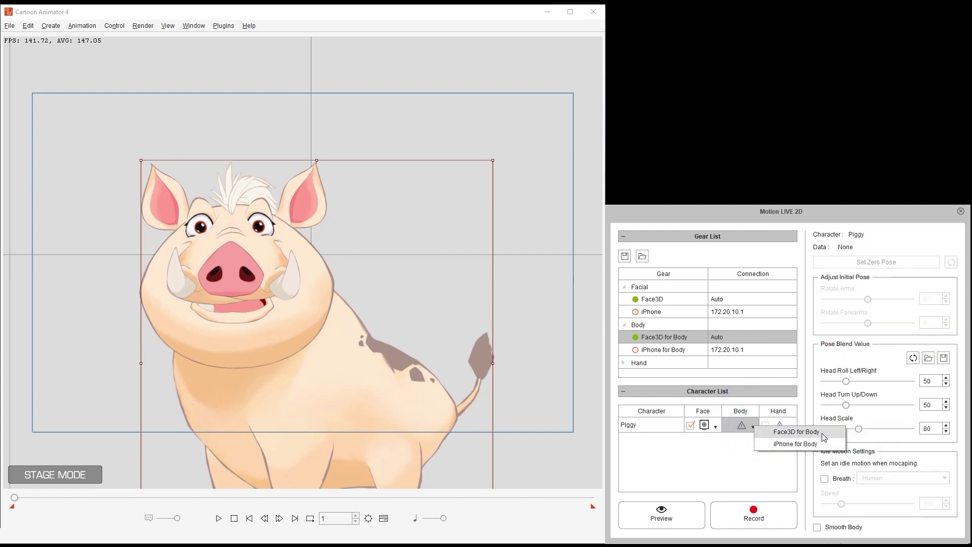
pyautogui.click(796, 432)
# - Preview the body tracking, set Piggy's zero pose, and stop the preview
pyautogui.click(662, 514)
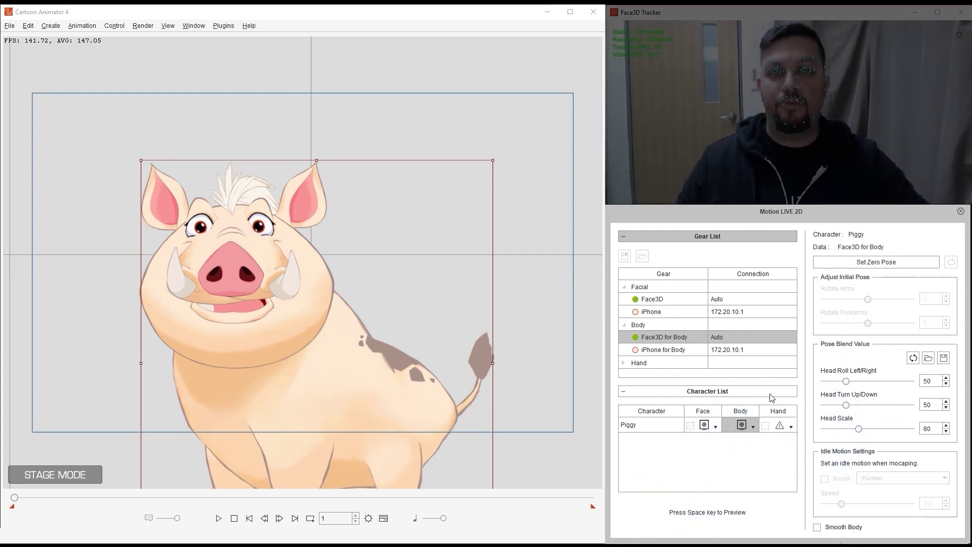
pyautogui.press('space')
pyautogui.click(886, 261)
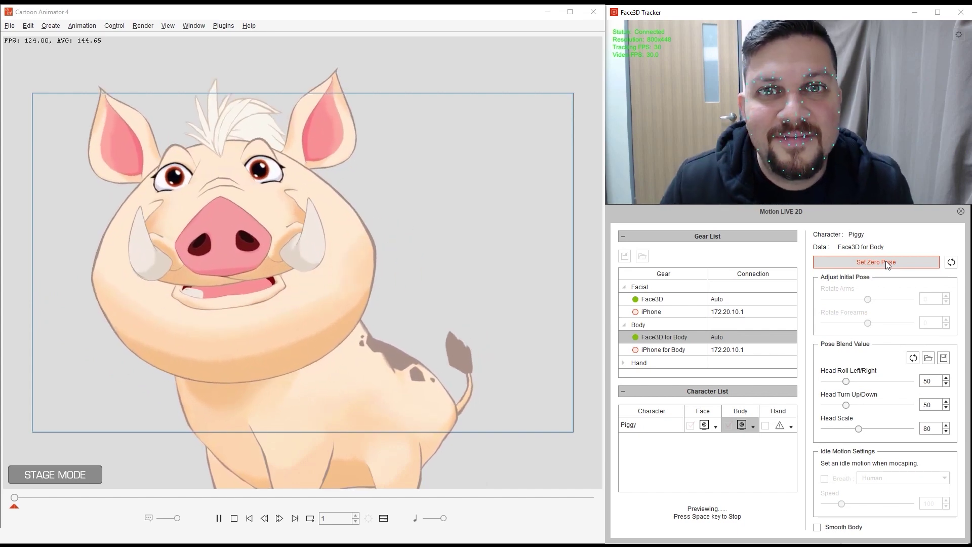
pyautogui.press('space')
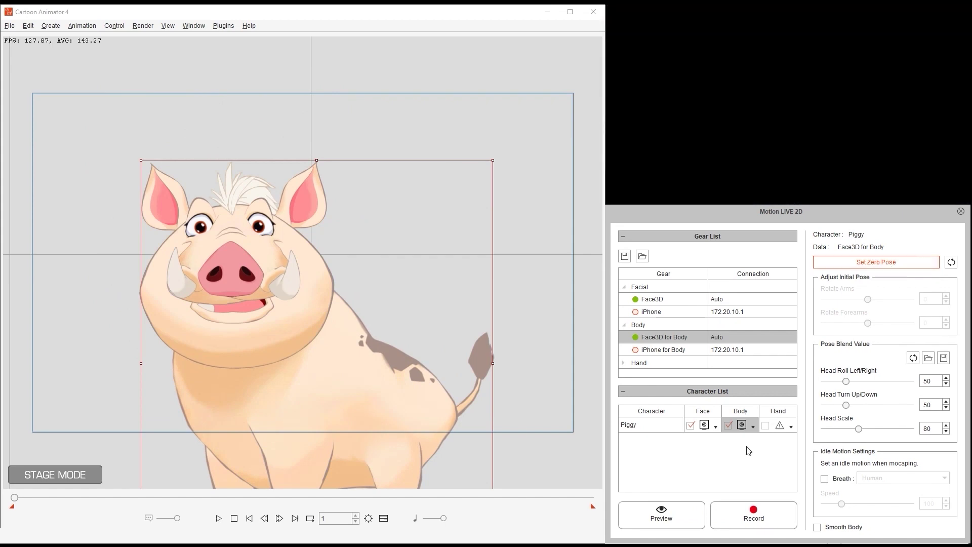
# - Record a webcam face and body performance onto Piggy
pyautogui.click(767, 512)
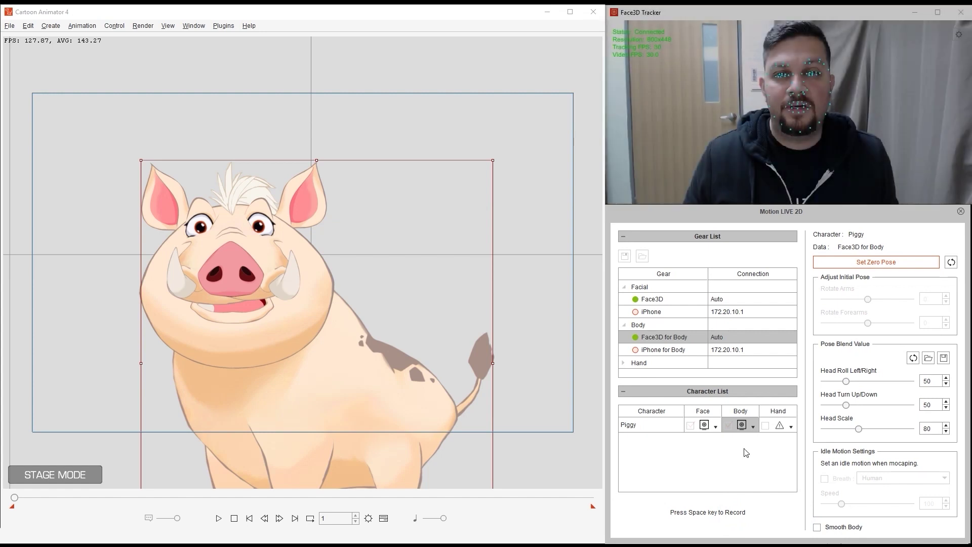
pyautogui.press('space')
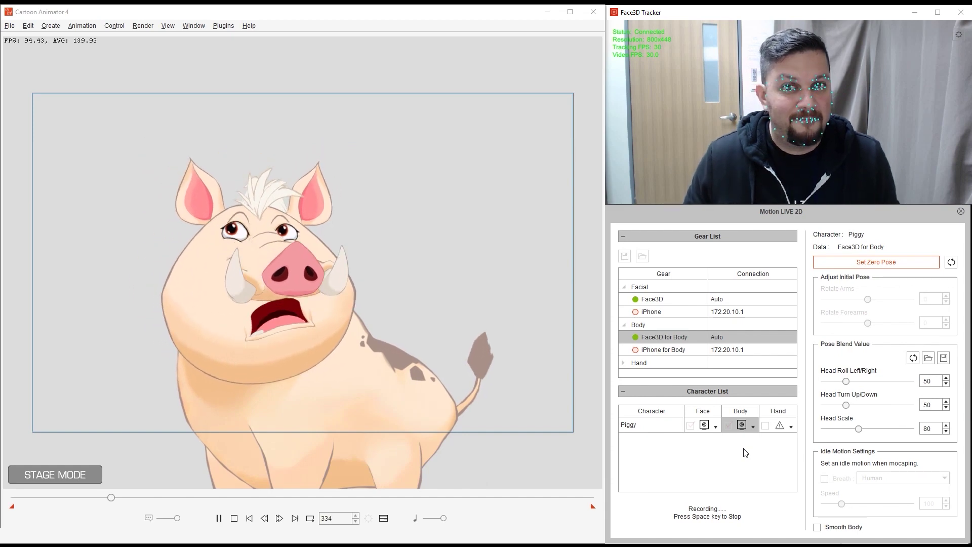
pyautogui.press('space')
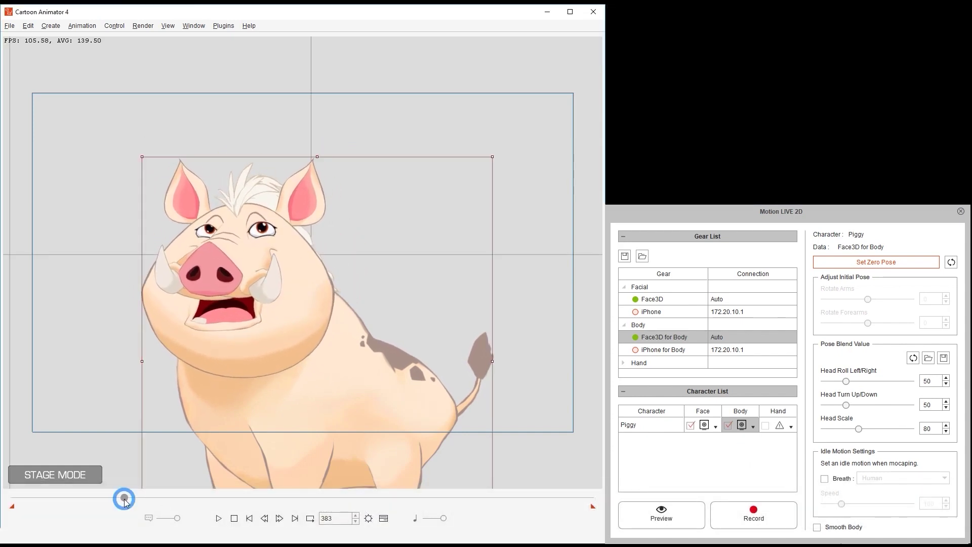
# - Rewind to frame 1, play back the recording, then pause it
pyautogui.moveTo(124, 498); pyautogui.dragTo(15, 498)
pyautogui.click(218, 519)
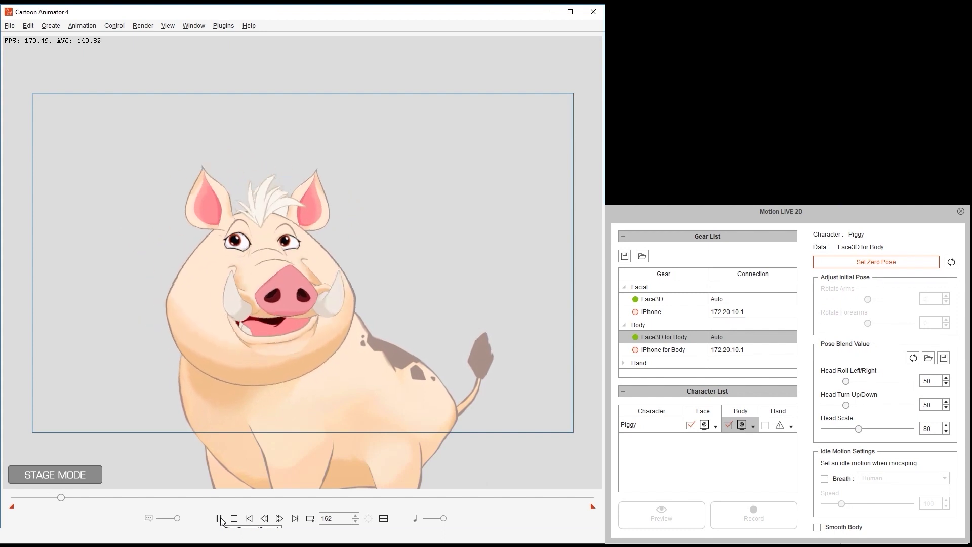
pyautogui.click(219, 518)
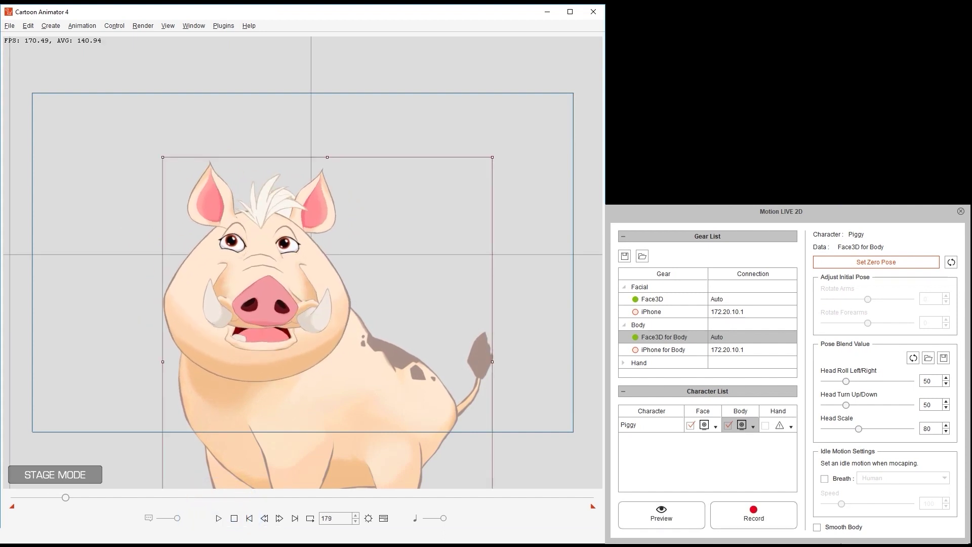
# - Show the timeline and inspect Piggy's recorded motion track around frame 26
pyautogui.press('F3')
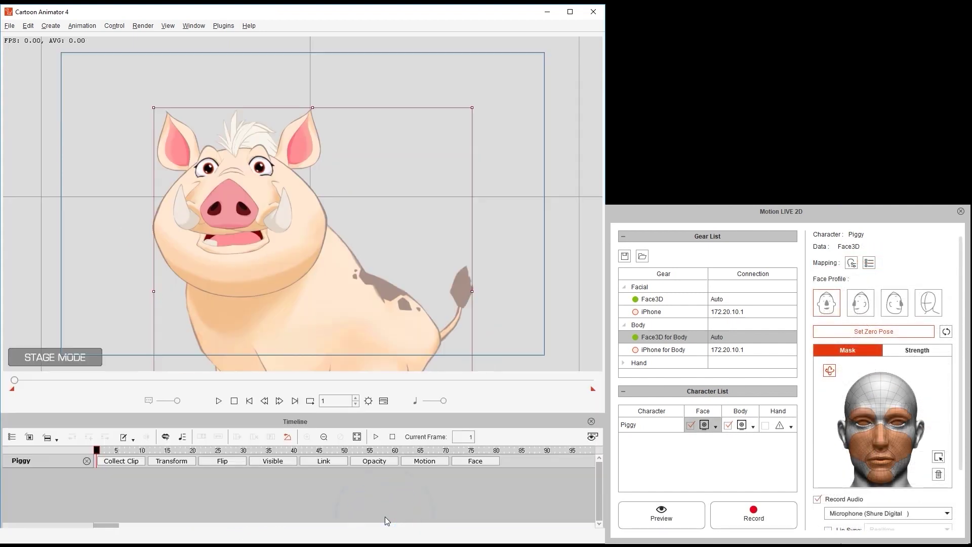
pyautogui.click(426, 461)
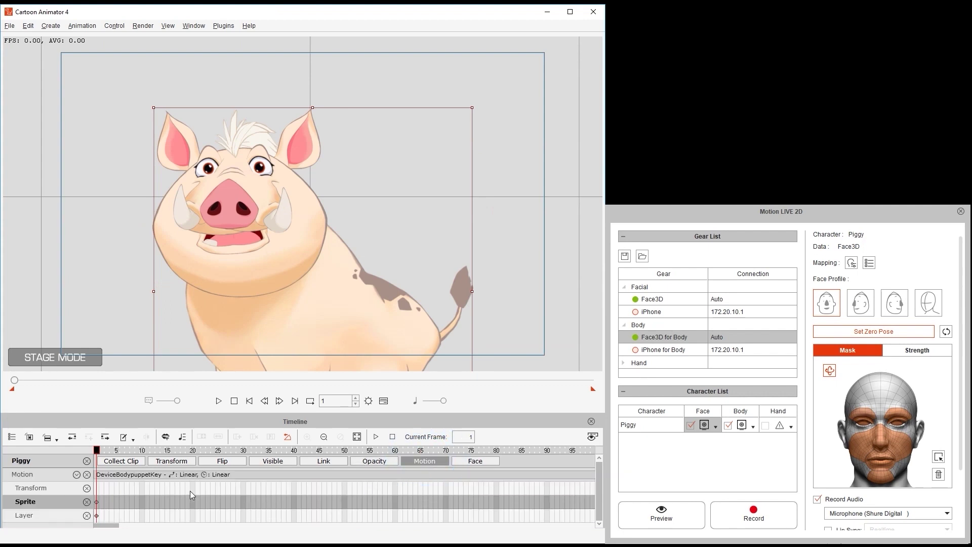
pyautogui.click(147, 479)
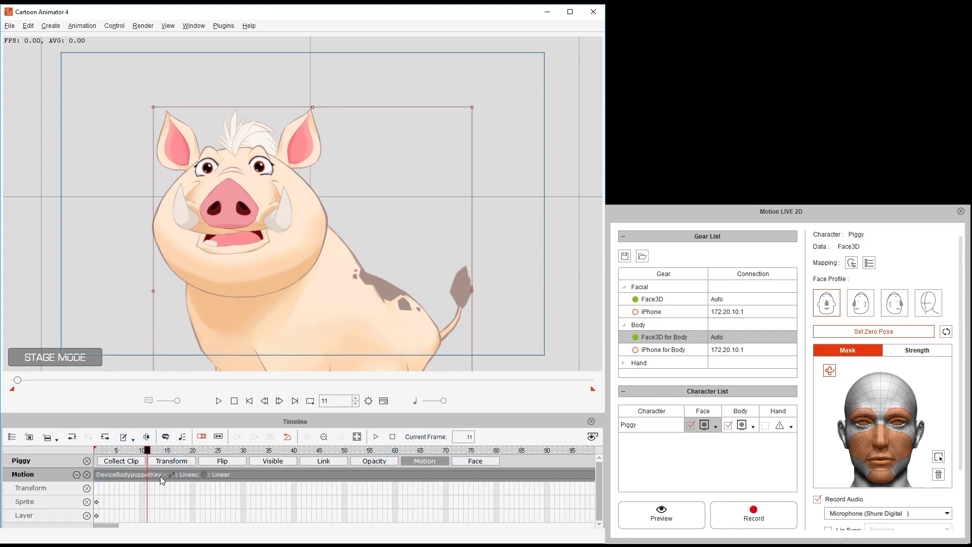
pyautogui.click(241, 474)
pyautogui.click(223, 477)
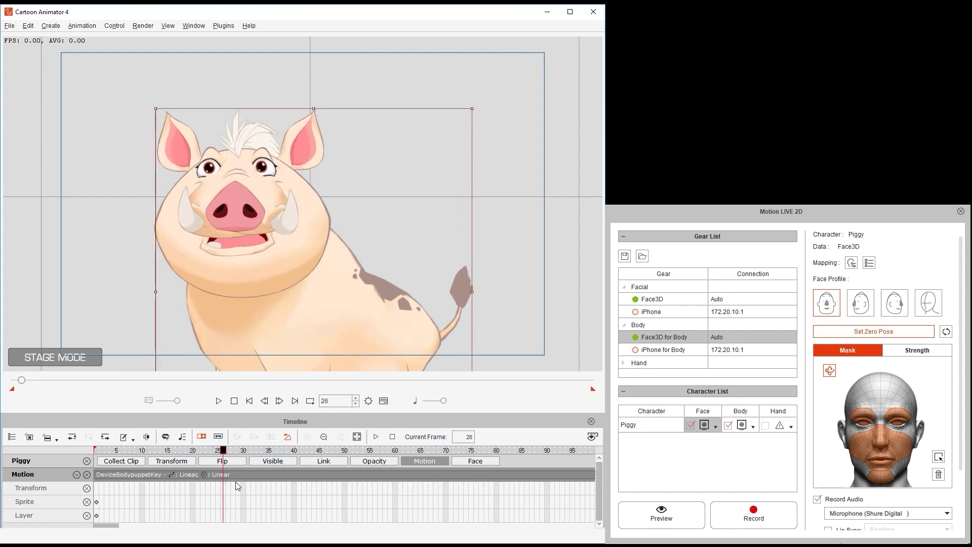
# - Inspect Piggy's Facial Clip track at frame 9, then bring up the Plugins menu
pyautogui.click(476, 462)
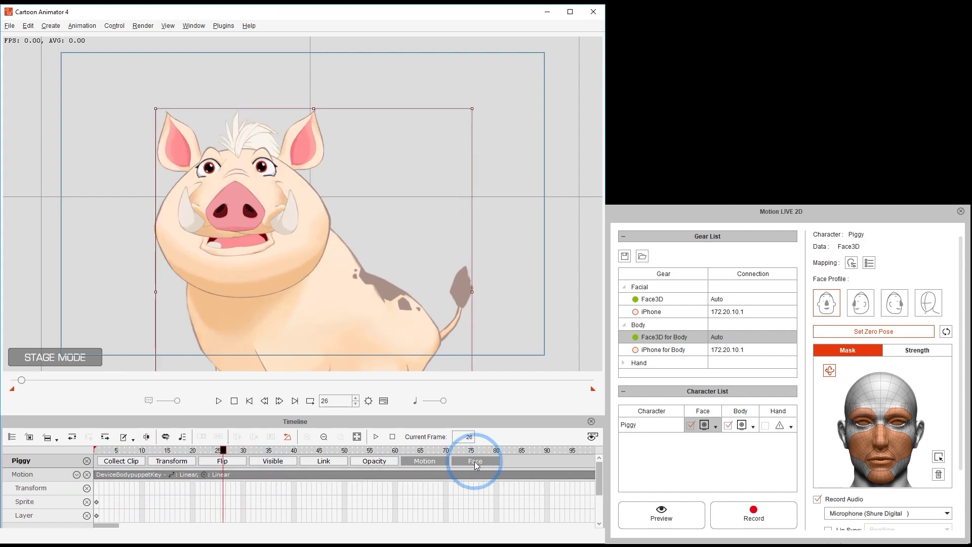
pyautogui.scroll(-2, 295, 496)
pyautogui.scroll(-1, 295, 496)
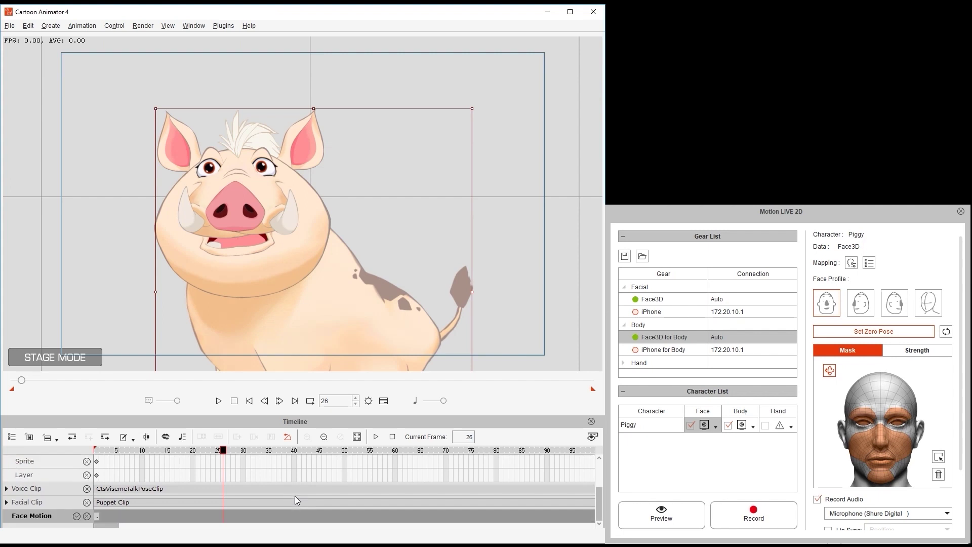
pyautogui.click(122, 491)
pyautogui.click(135, 503)
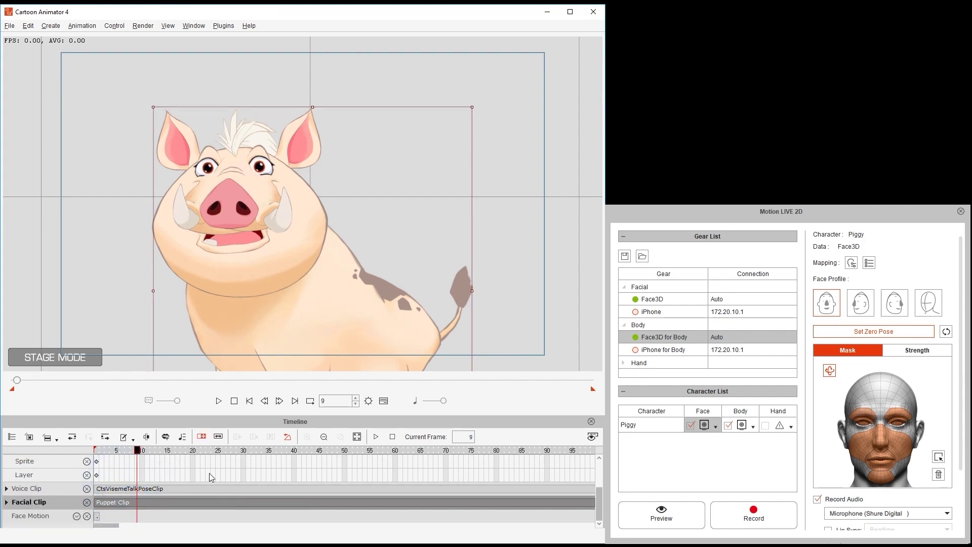
pyautogui.scroll(1, 211, 473)
pyautogui.scroll(2, 211, 471)
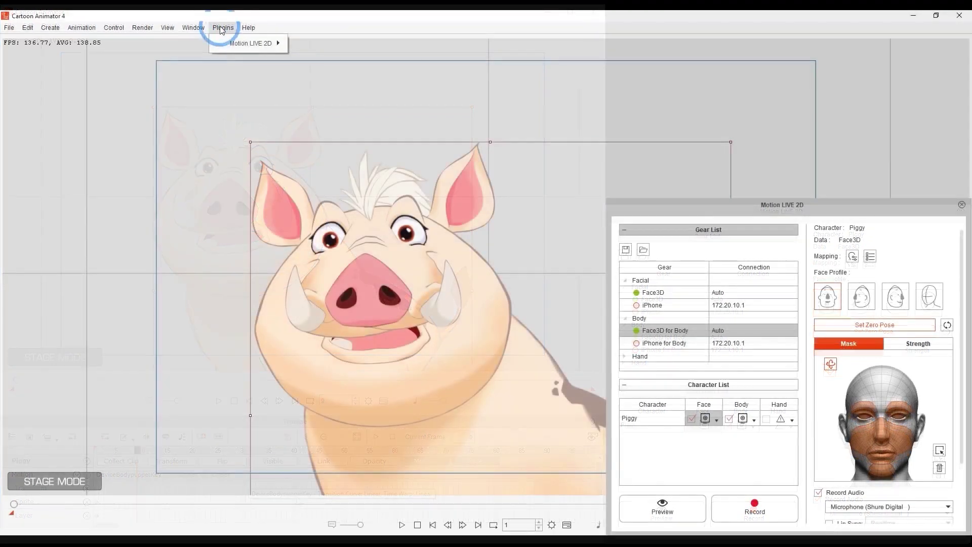
pyautogui.click(222, 43)
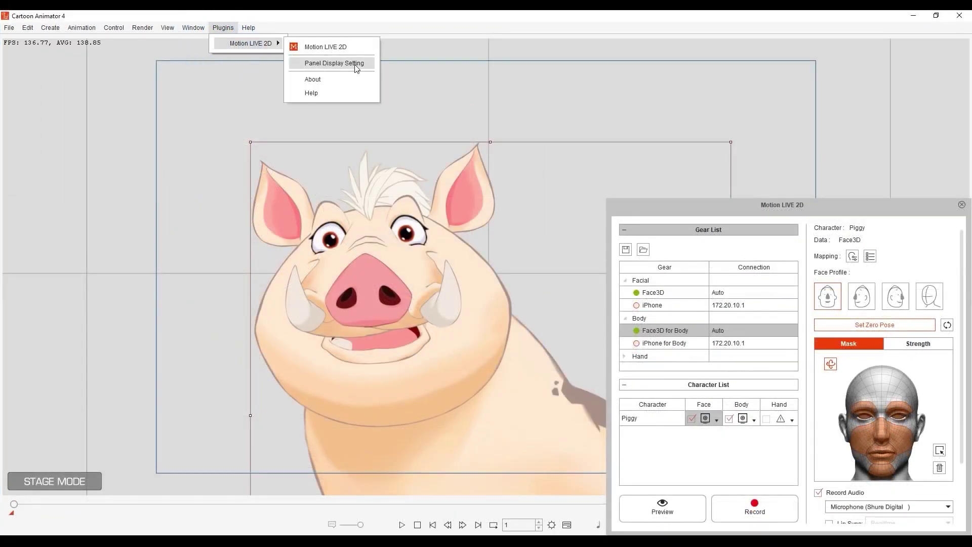
# - Set the Motion LIVE 2D panel opacity to 1.00 and hide it during preview
pyautogui.click(335, 63)
pyautogui.moveTo(162, 83)
pyautogui.mouseDown()
pyautogui.moveTo(230, 90)
pyautogui.moveTo(134, 122)
pyautogui.mouseUp()
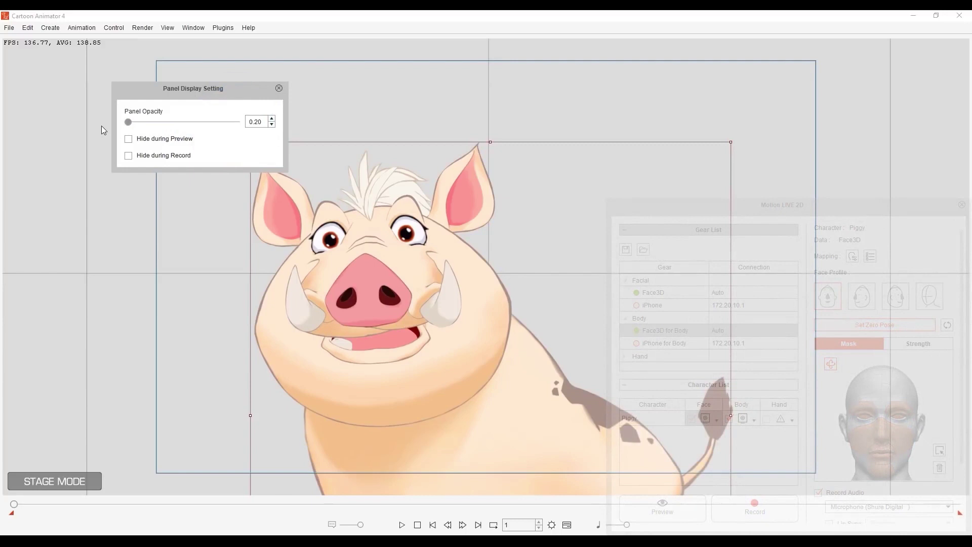
pyautogui.press('End')
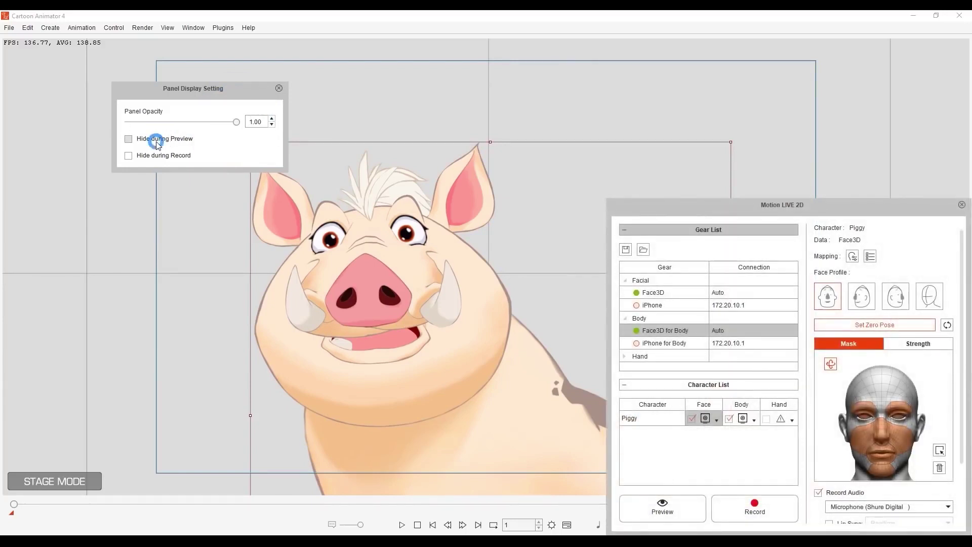
pyautogui.click(158, 144)
# - Run and stop a live preview to confirm the panel hides
pyautogui.click(659, 508)
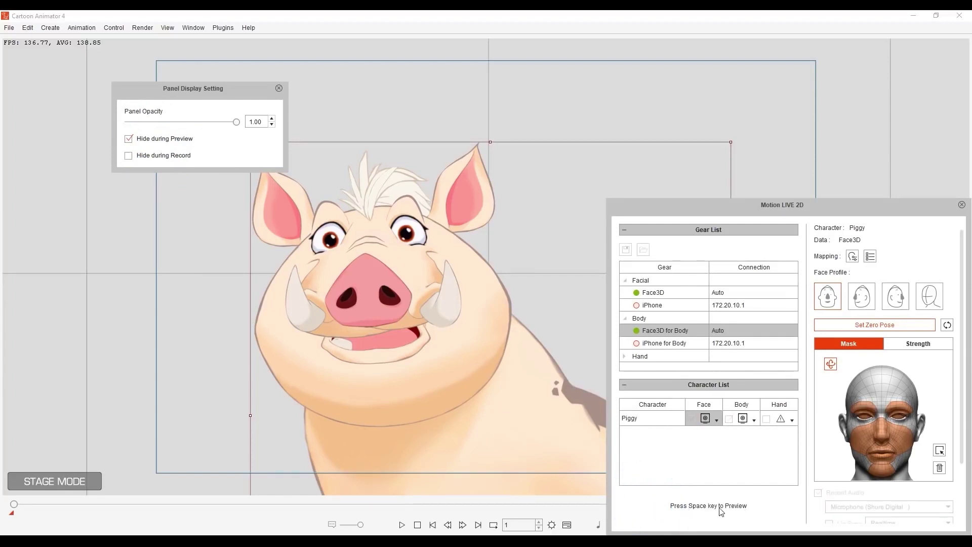
pyautogui.press('space')
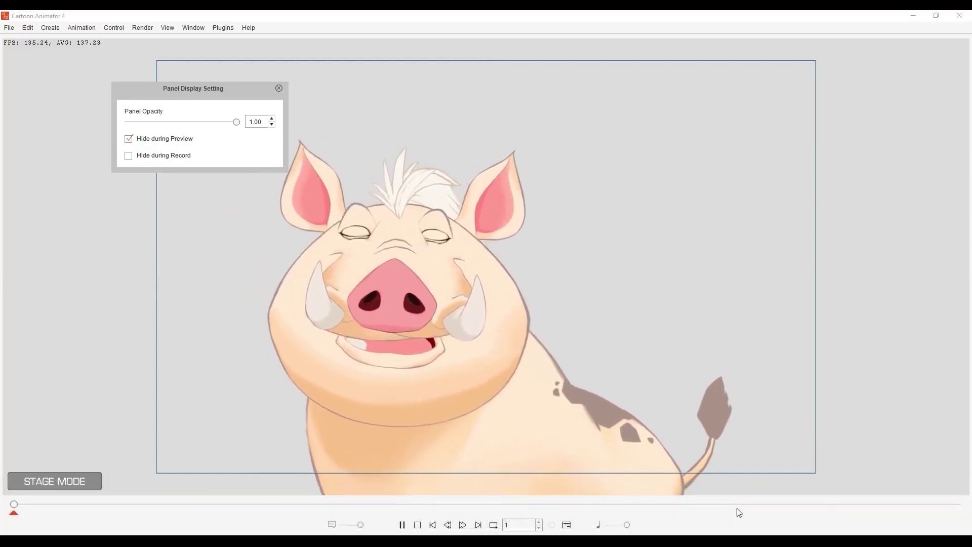
pyautogui.press('space')
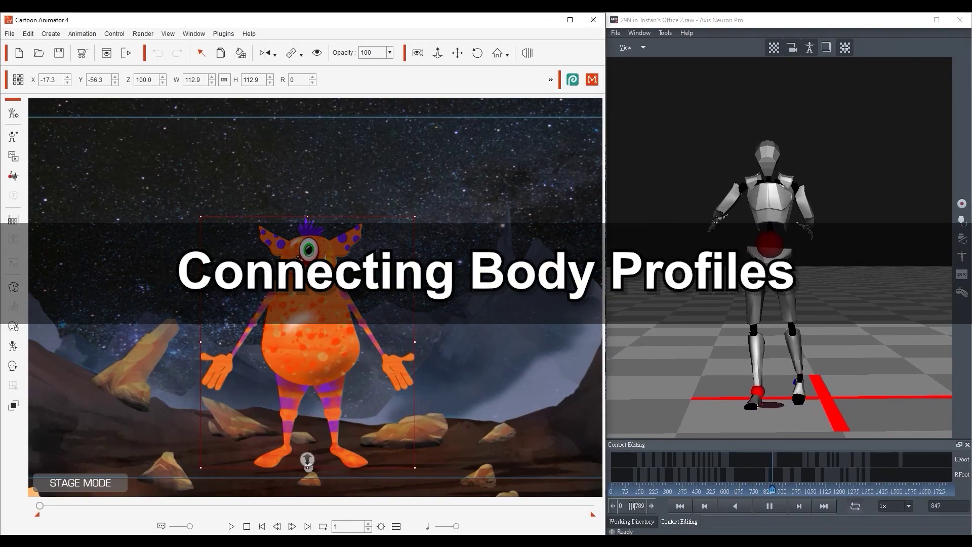
# - Open the Motion LIVE 2D panel for the monster scene
pyautogui.click(223, 33)
pyautogui.moveTo(251, 50)
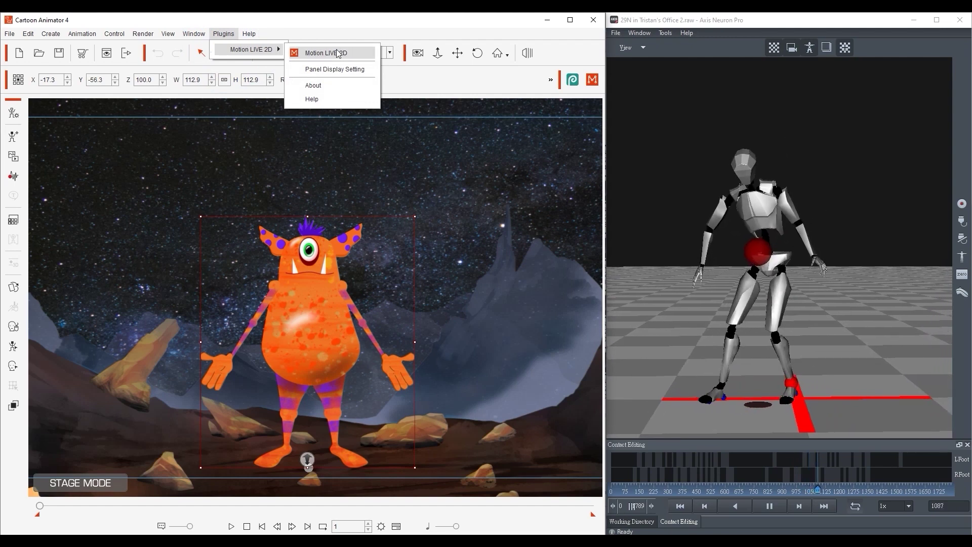
pyautogui.click(403, 111)
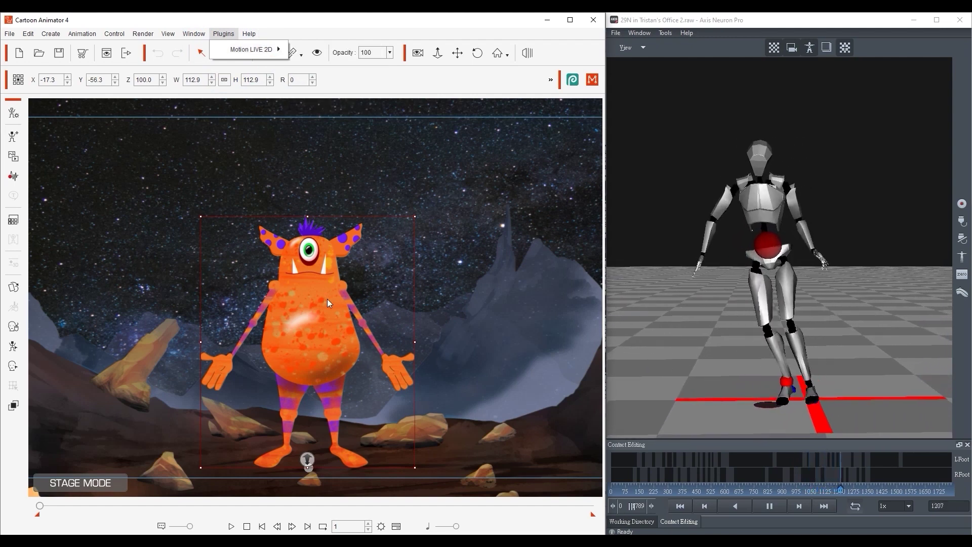
pyautogui.click(594, 81)
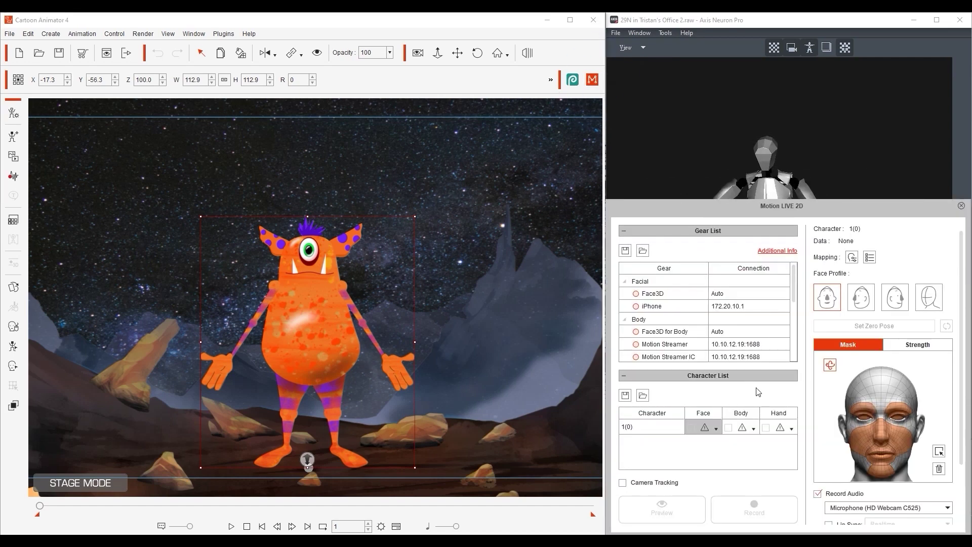
# - Collapse the Facial and Hand gear groups and select Perception Neuron under Body
pyautogui.click(794, 291)
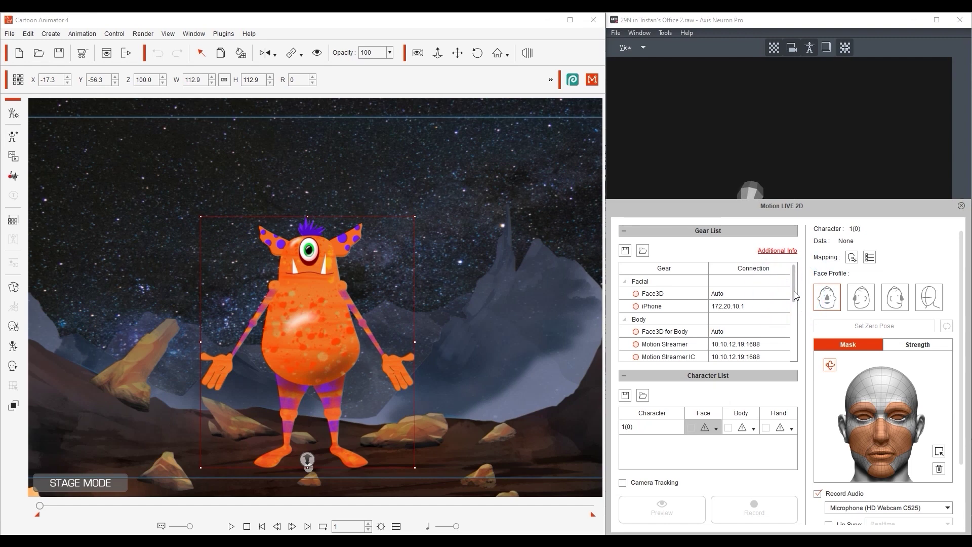
pyautogui.click(625, 282)
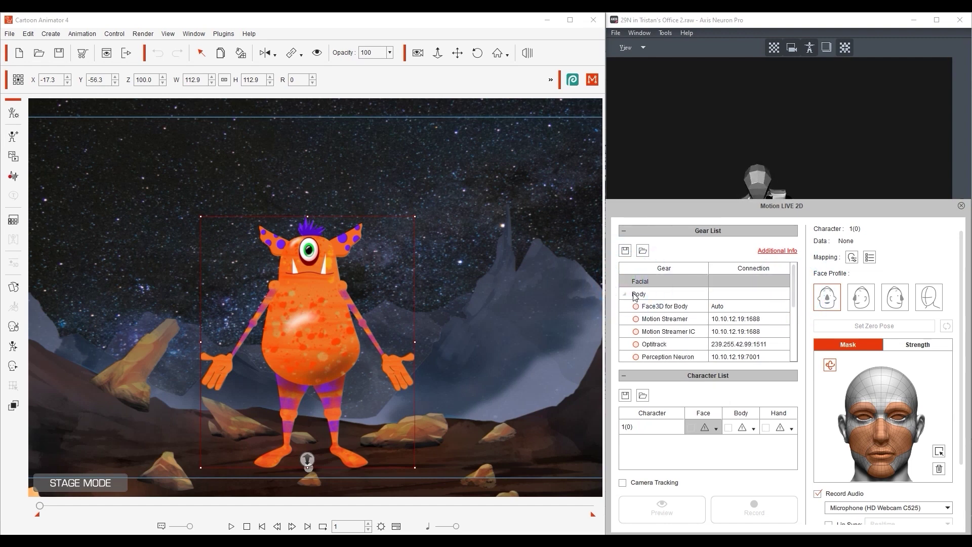
pyautogui.click(626, 295)
pyautogui.click(628, 306)
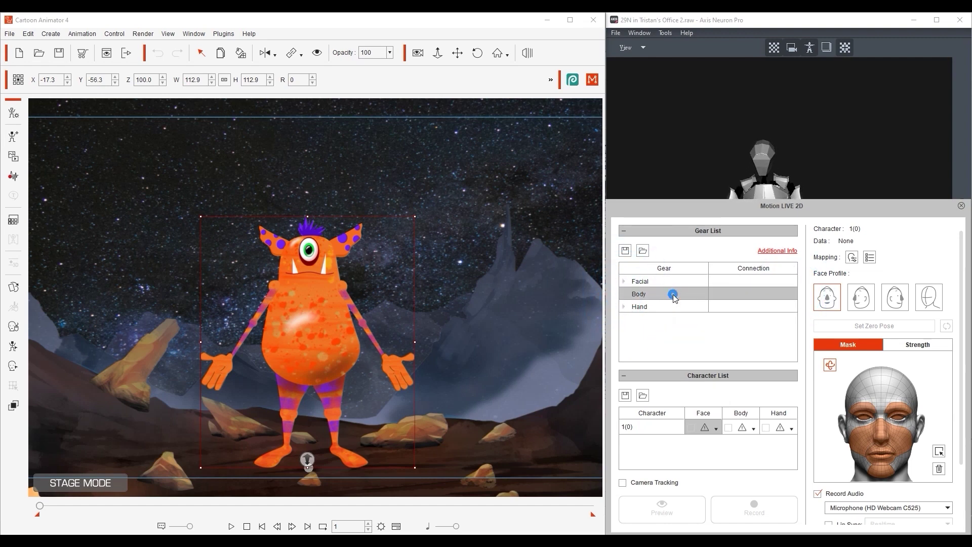
pyautogui.click(626, 294)
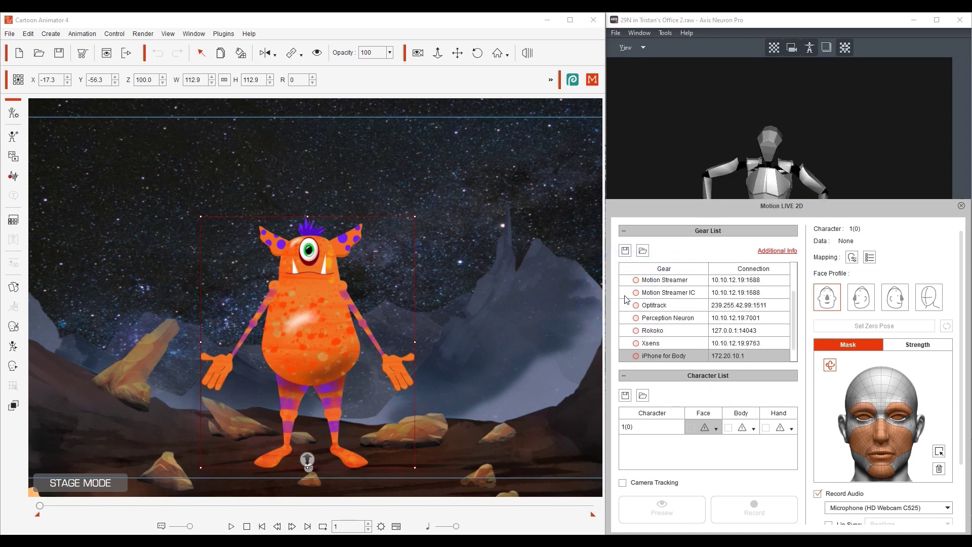
pyautogui.click(667, 317)
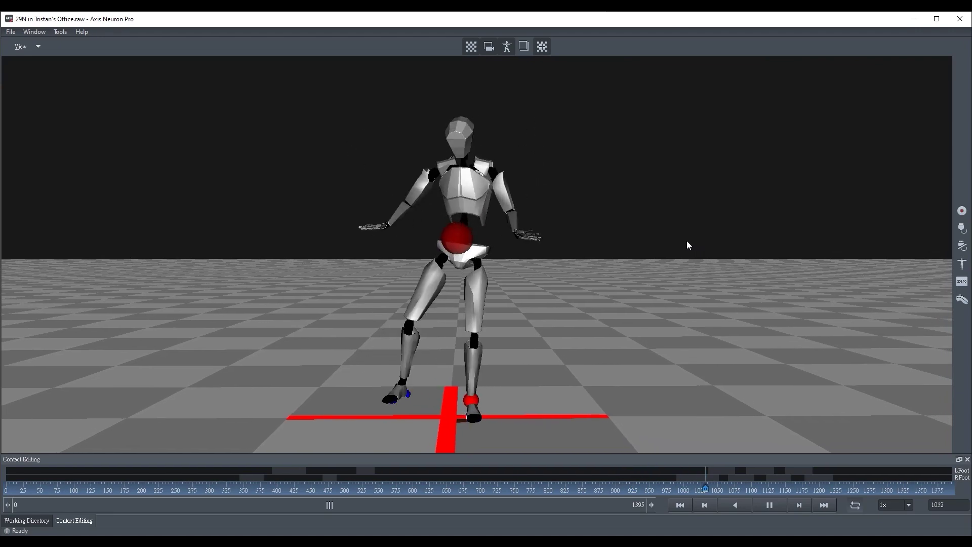
# - Check Axis Neuron Pro's Broadcasting settings: BVH enabled over UDP on server port 7001
pyautogui.click(10, 31)
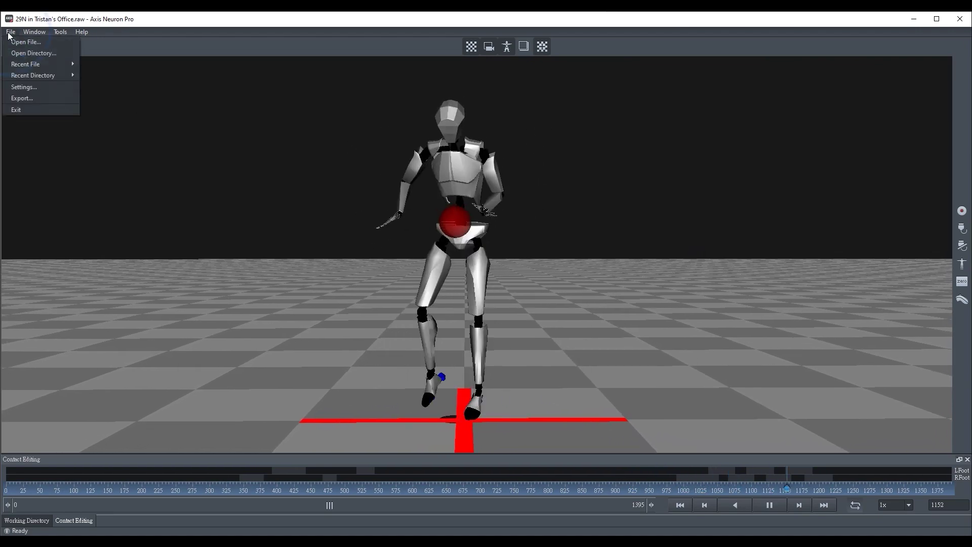
pyautogui.click(57, 87)
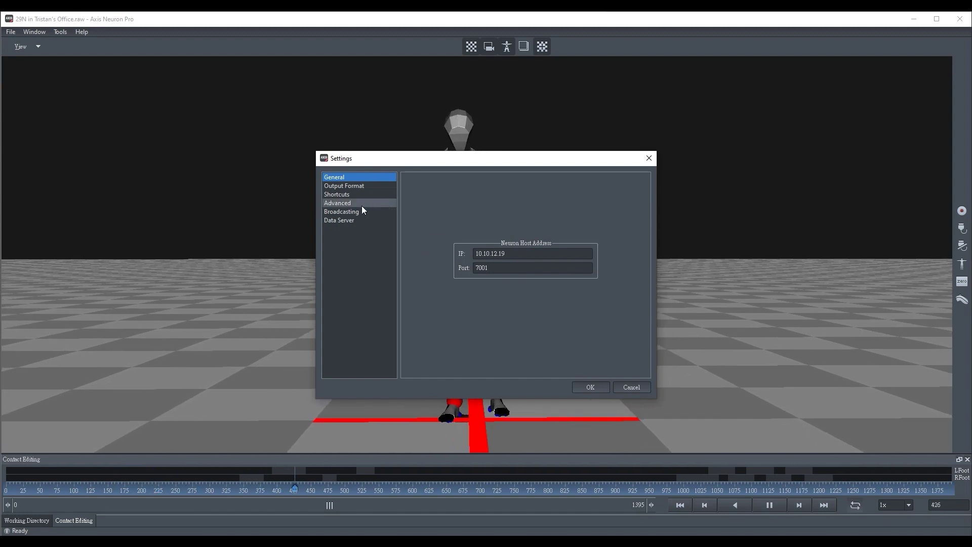
pyautogui.click(348, 213)
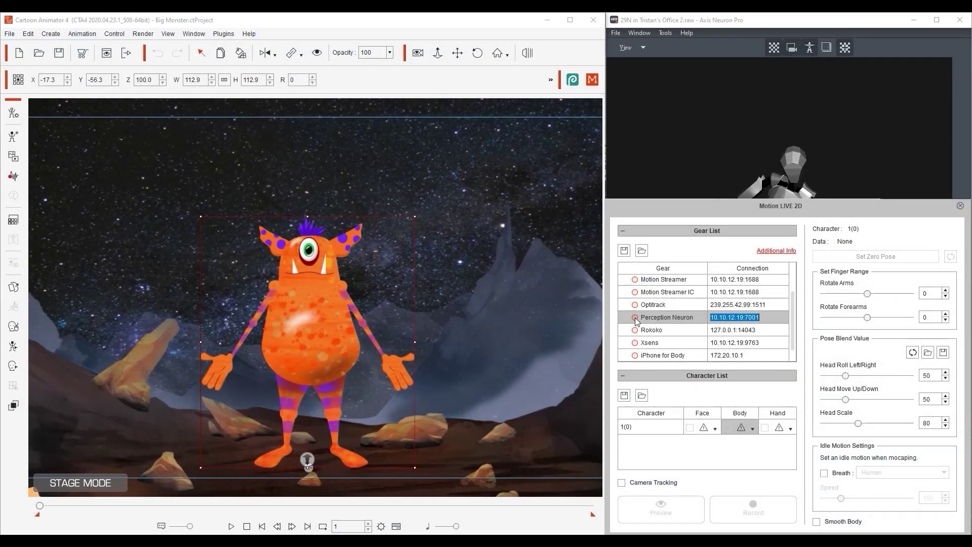
# - Connect the Perception Neuron gear and expand its hand gear group
pyautogui.click(669, 318)
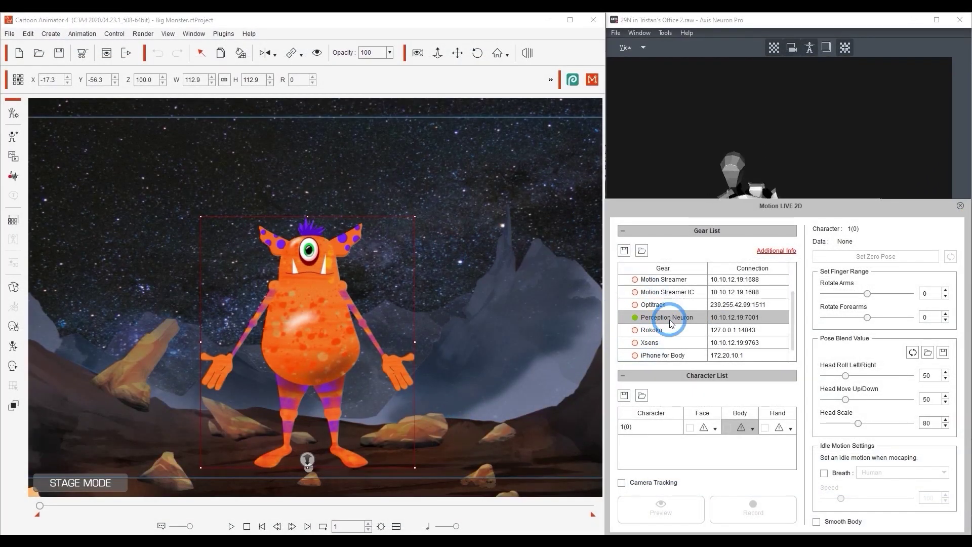
pyautogui.moveTo(792, 316); pyautogui.dragTo(794, 348)
pyautogui.click(637, 356)
pyautogui.click(621, 354)
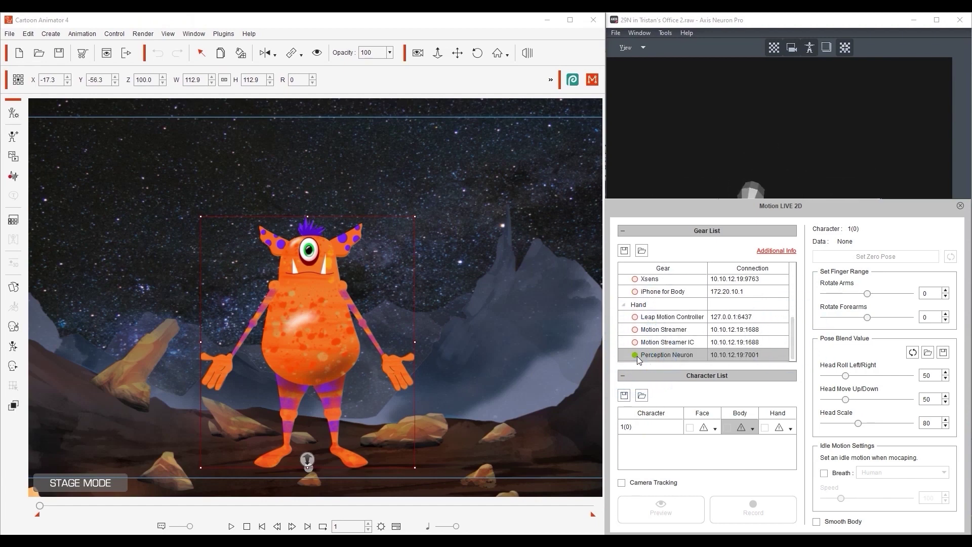
# - Assign Perception Neuron as the body gear for the monster character 1(0)
pyautogui.click(753, 429)
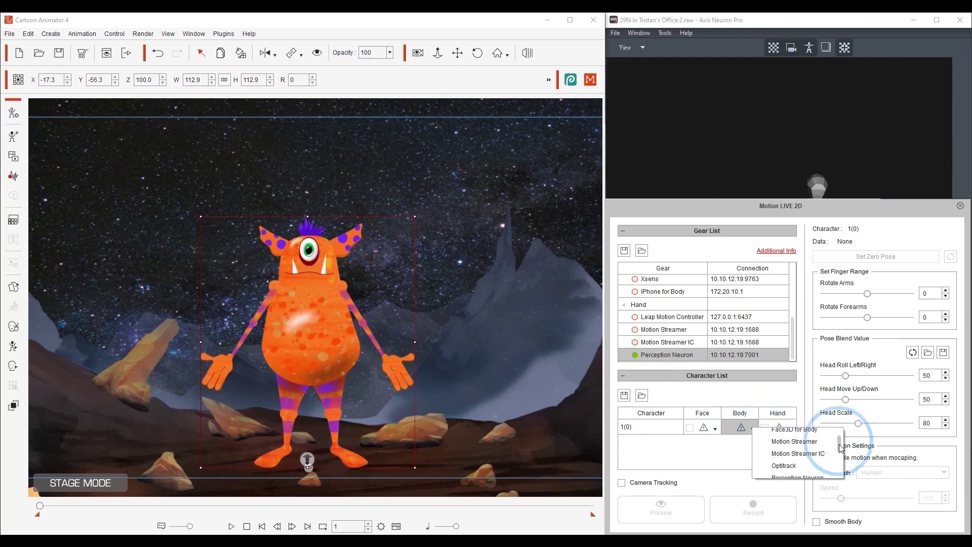
pyautogui.moveTo(841, 443); pyautogui.dragTo(844, 457)
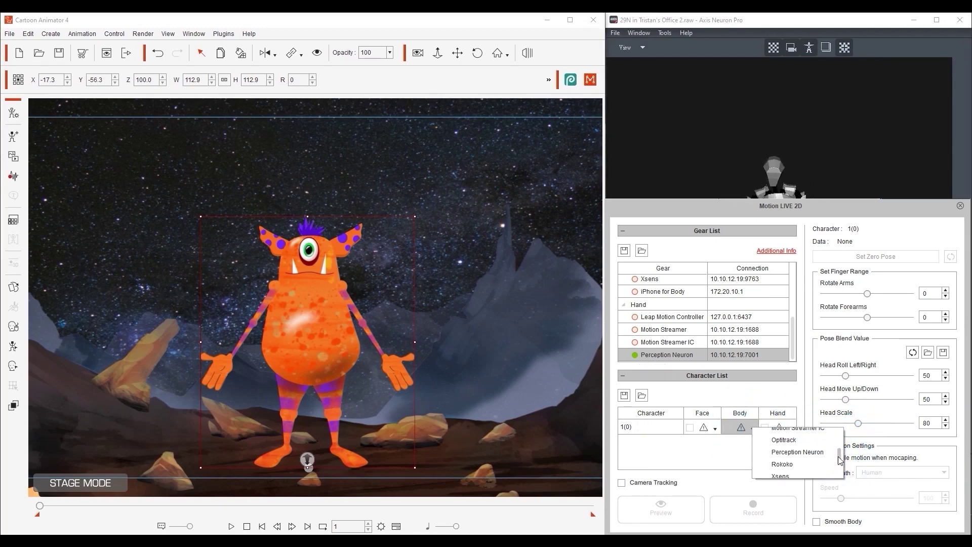
pyautogui.click(799, 454)
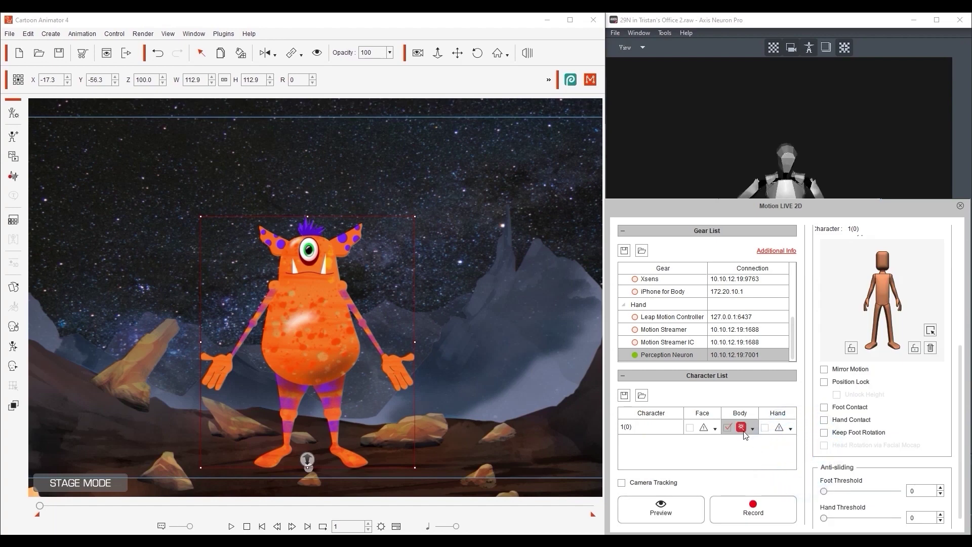
# - Assign Perception Neuron to the monster's hands, map Left/Right Hand Data to the actor's hands, and start Preview
pyautogui.click(791, 429)
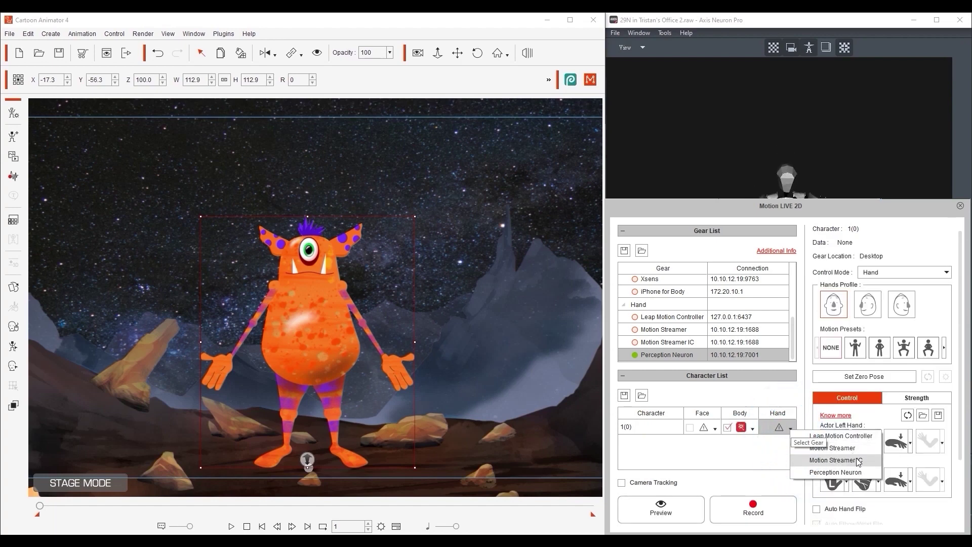
pyautogui.click(854, 474)
pyautogui.click(850, 443)
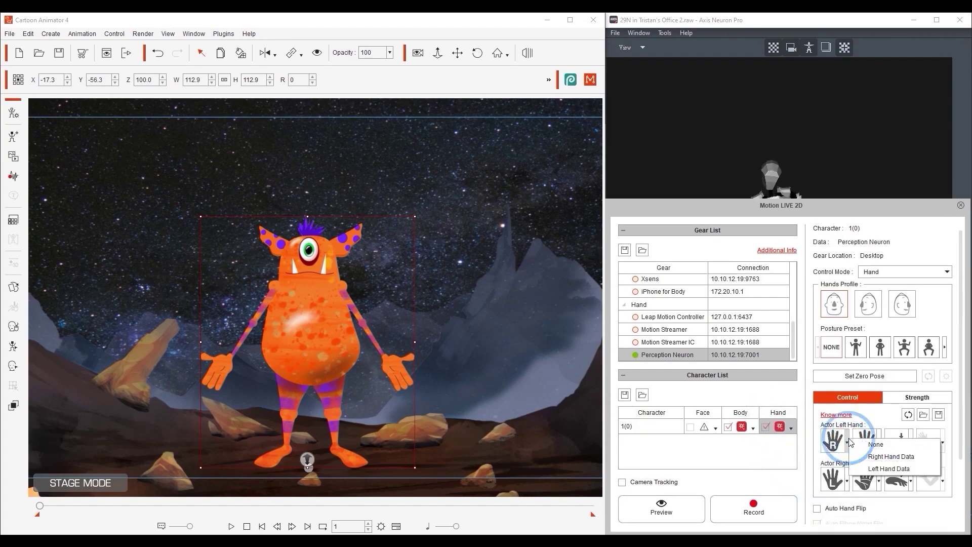
pyautogui.click(901, 469)
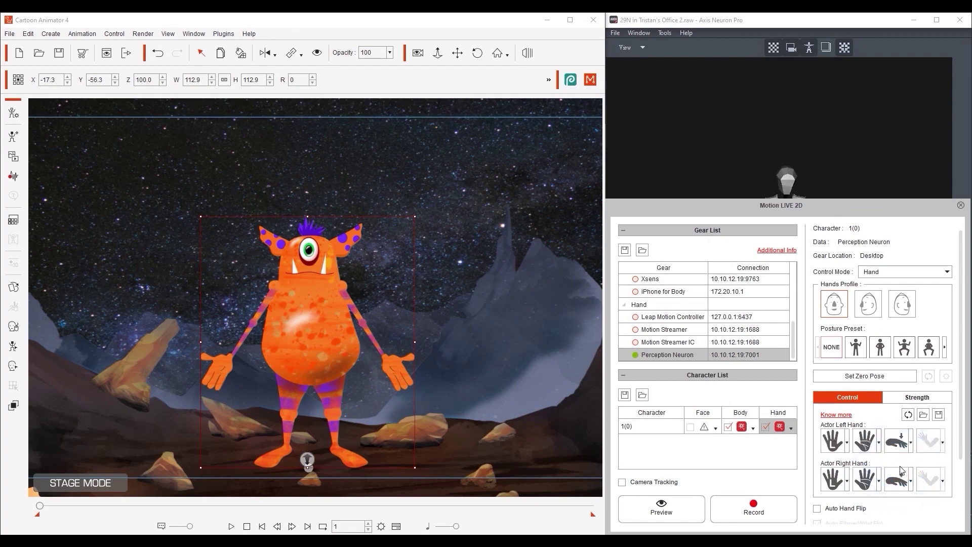
pyautogui.click(847, 480)
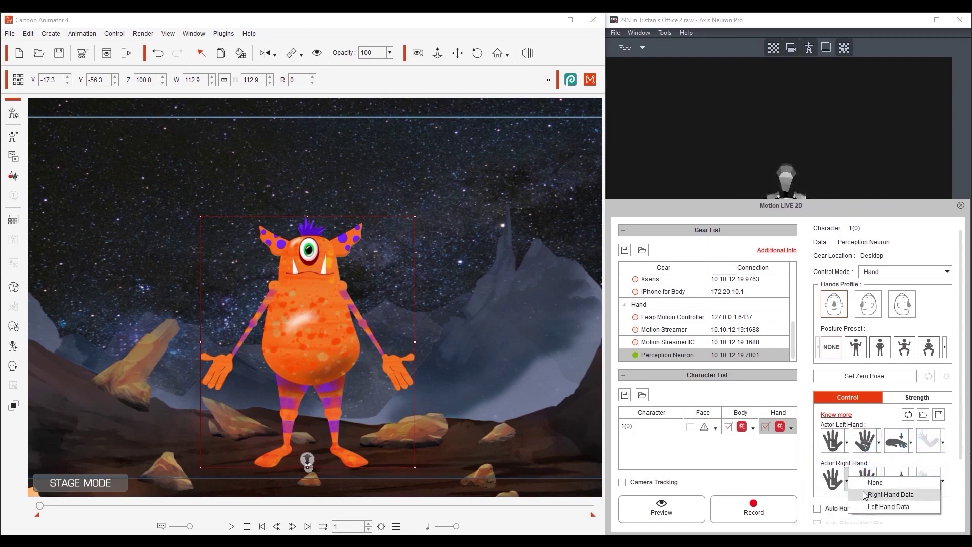
pyautogui.click(897, 496)
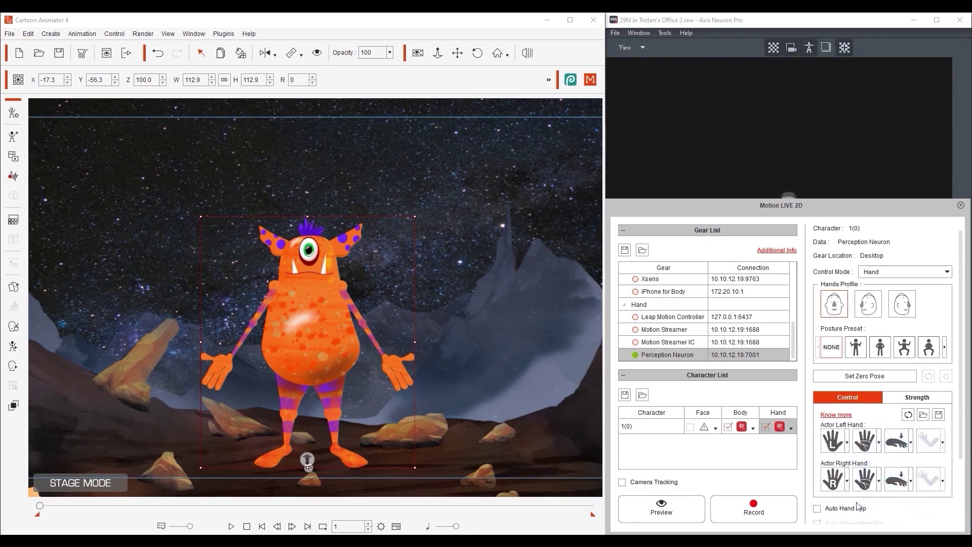
pyautogui.click(656, 503)
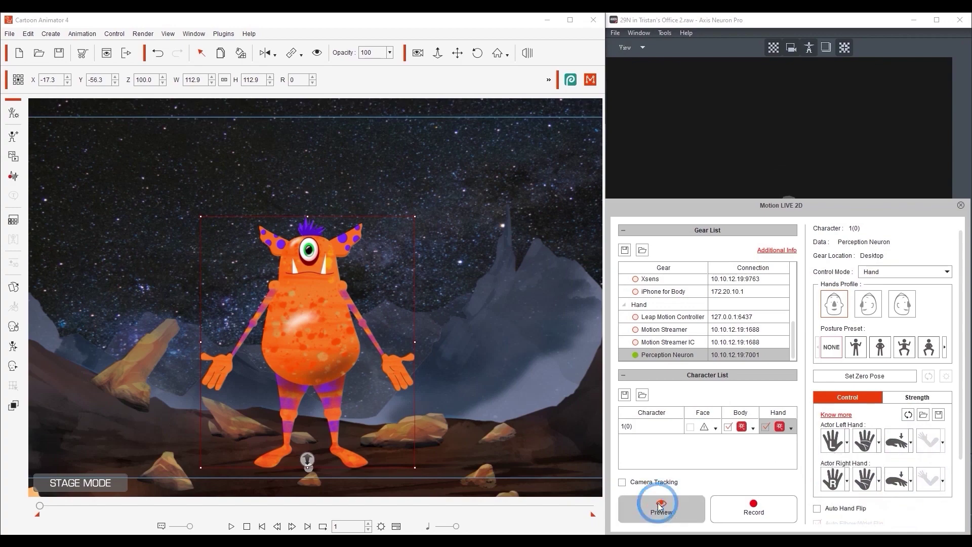
pyautogui.click(707, 157)
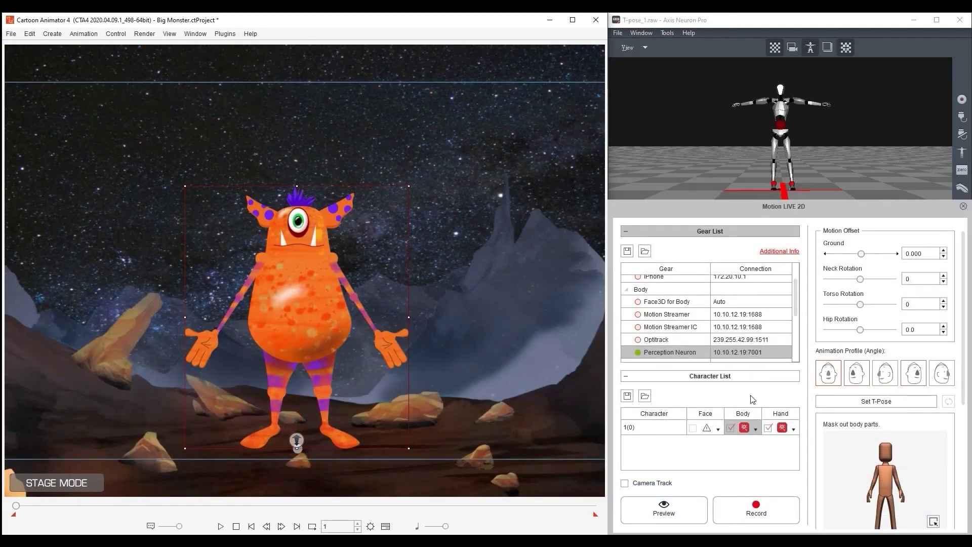
# - Preview live Perception Neuron body motion with Space and calibrate the monster's T-pose
pyautogui.click(682, 510)
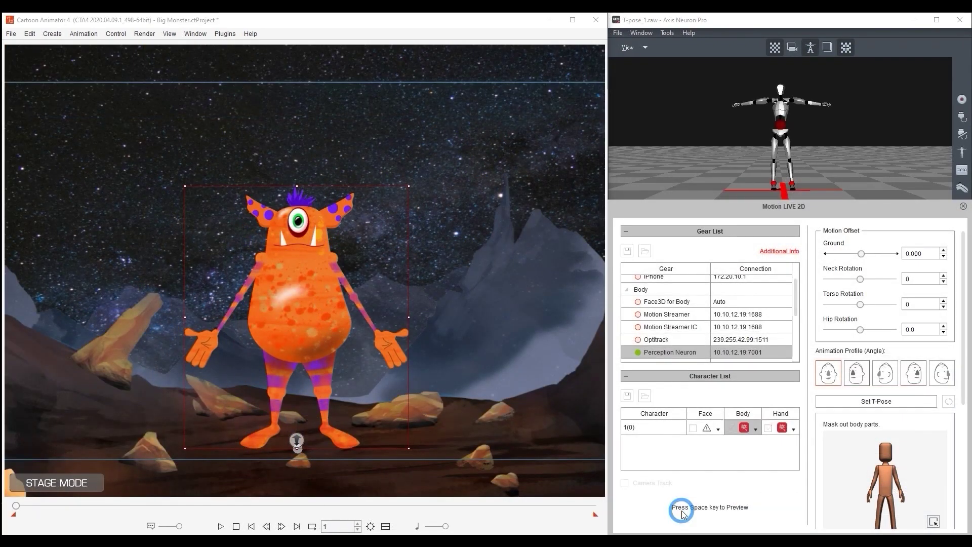
pyautogui.press('space')
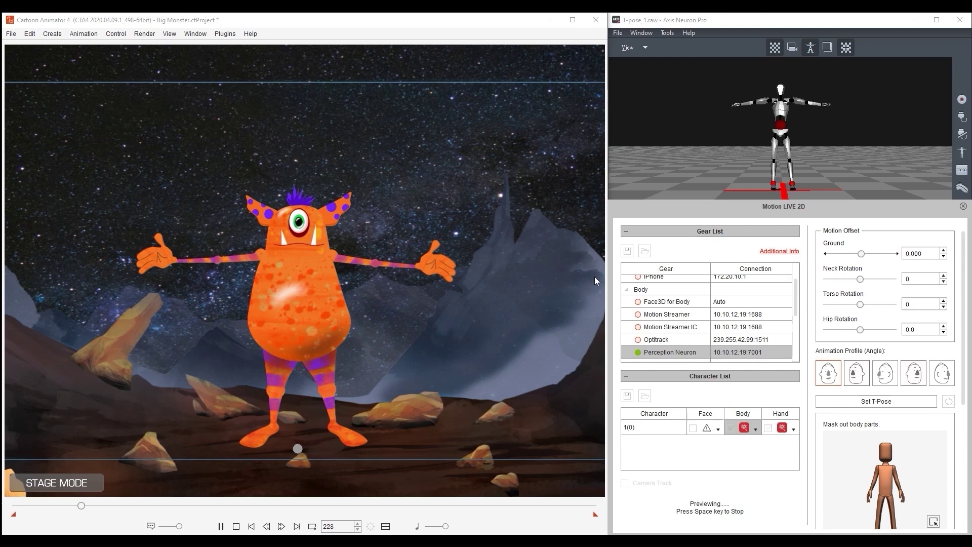
pyautogui.click(909, 402)
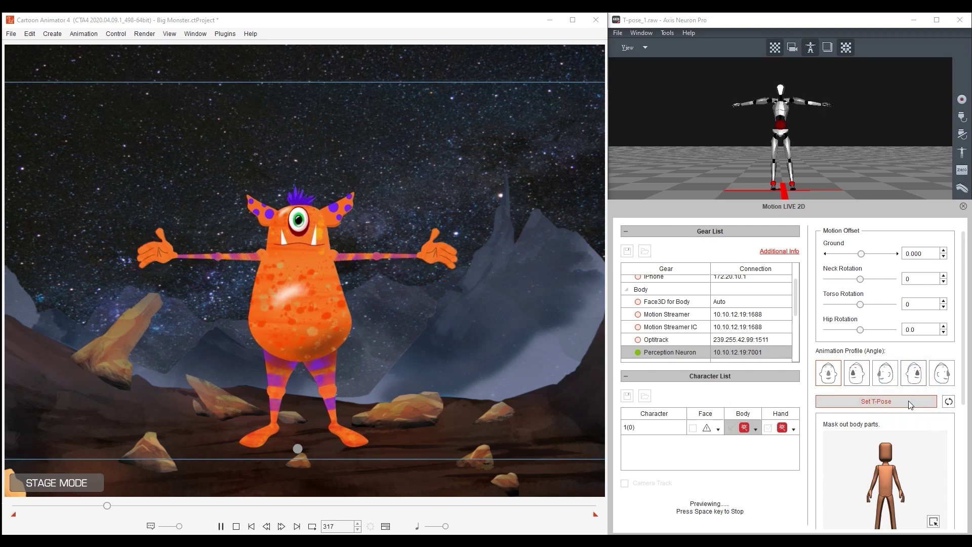
pyautogui.click(949, 403)
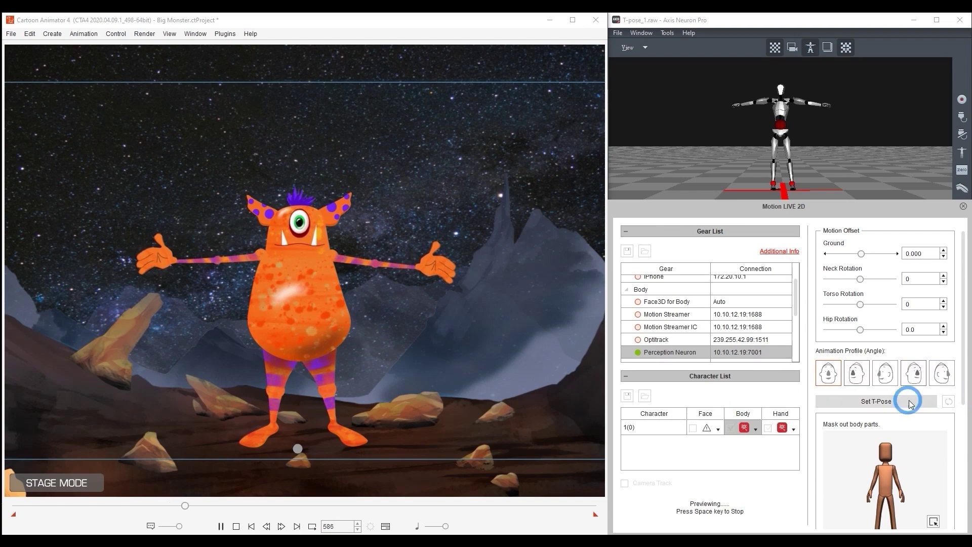
pyautogui.click(910, 402)
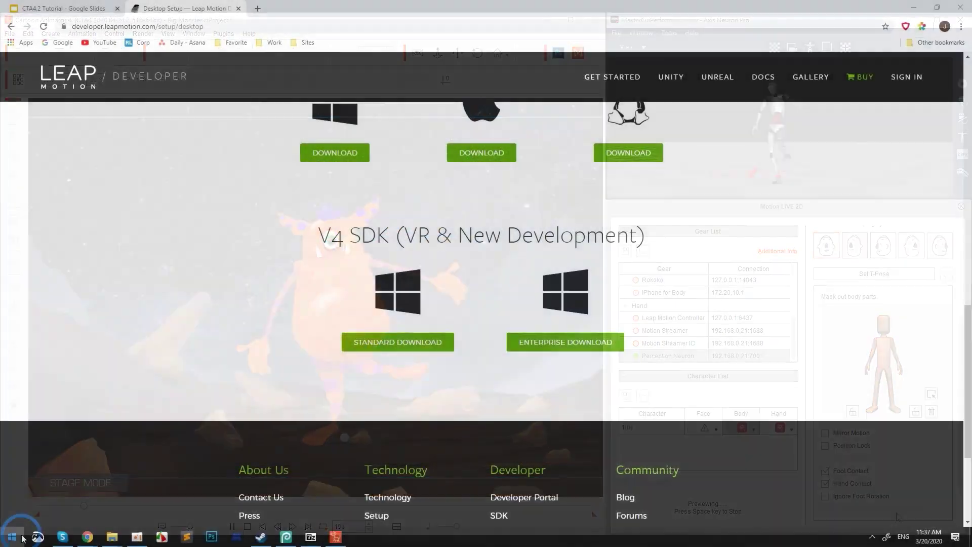
pyautogui.click(21, 538)
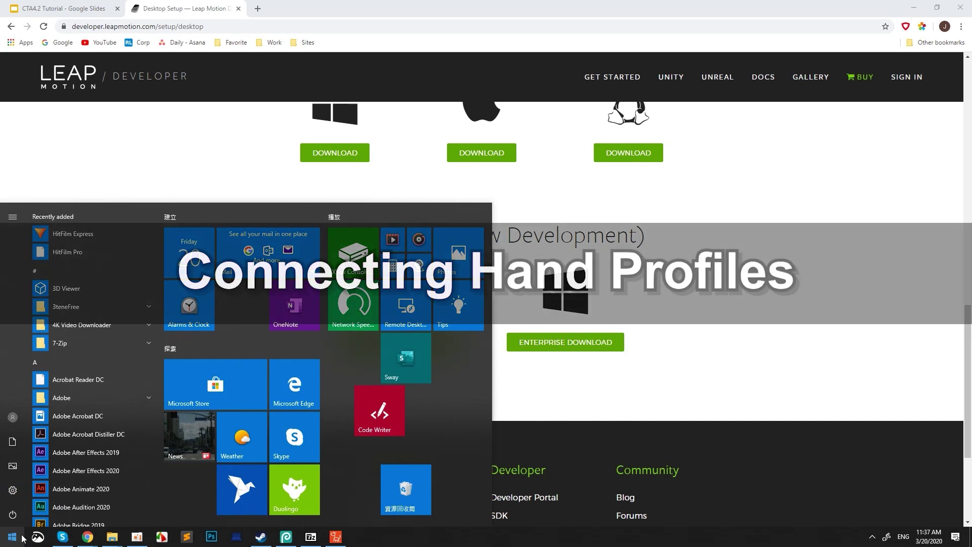
# - Launch the Leap Motion Control Panel by searching 'leap' in the Start menu
pyautogui.write('leap')
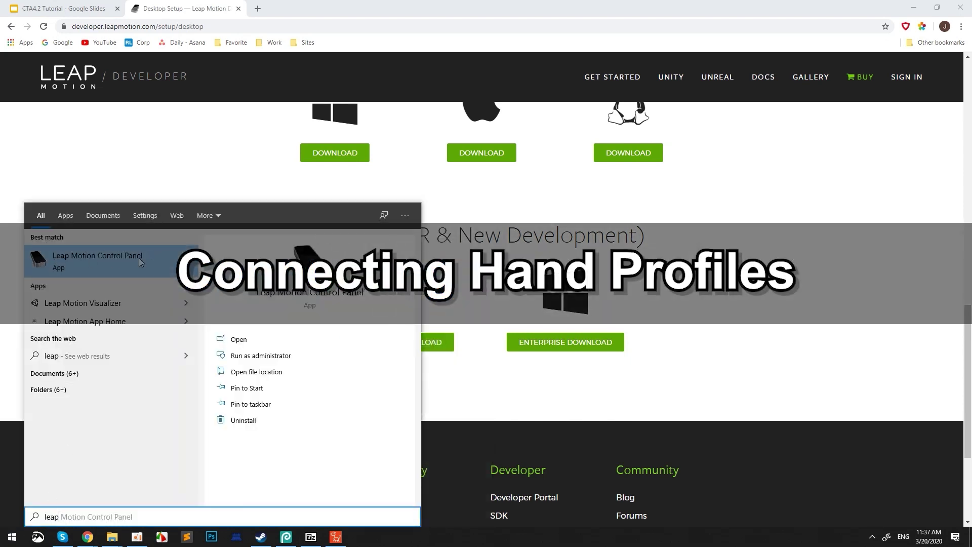
pyautogui.click(129, 258)
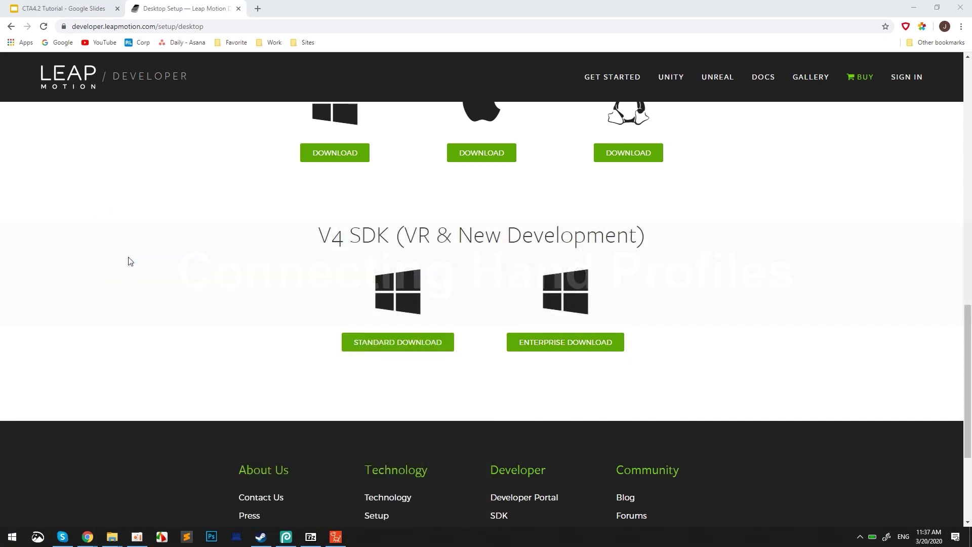
pyautogui.doubleClick(874, 539)
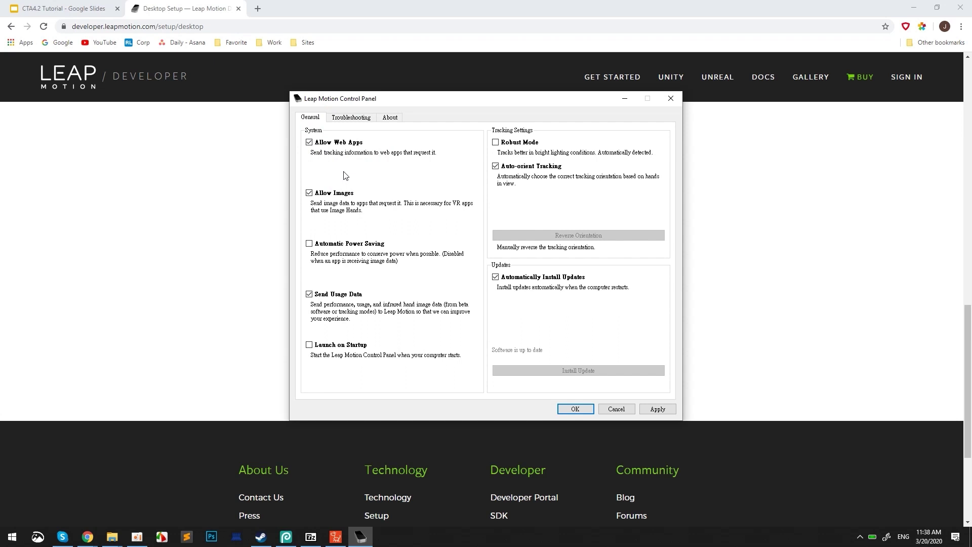
# - Toggle Low Resource Mode under Troubleshooting and launch the Diagnostic Visualizer to verify hand tracking
pyautogui.click(351, 118)
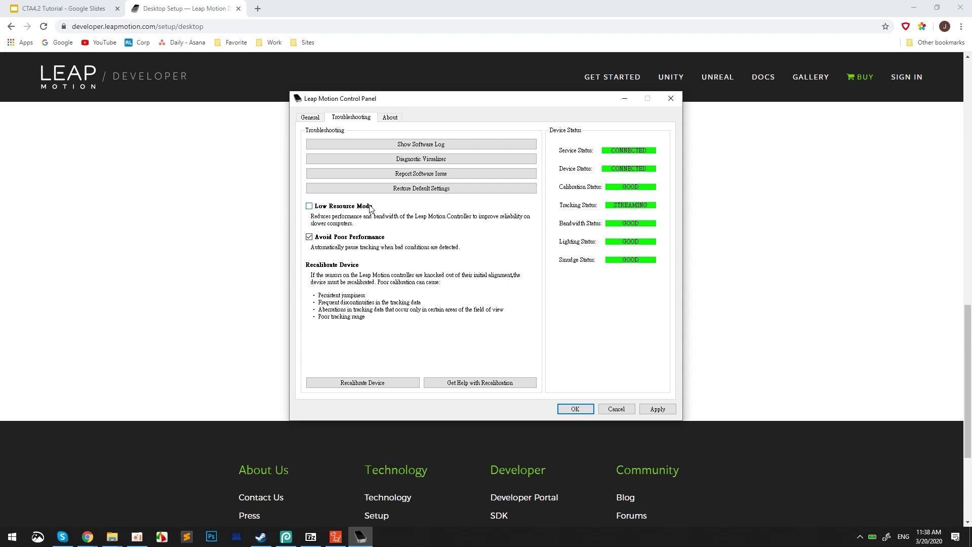
pyautogui.click(345, 209)
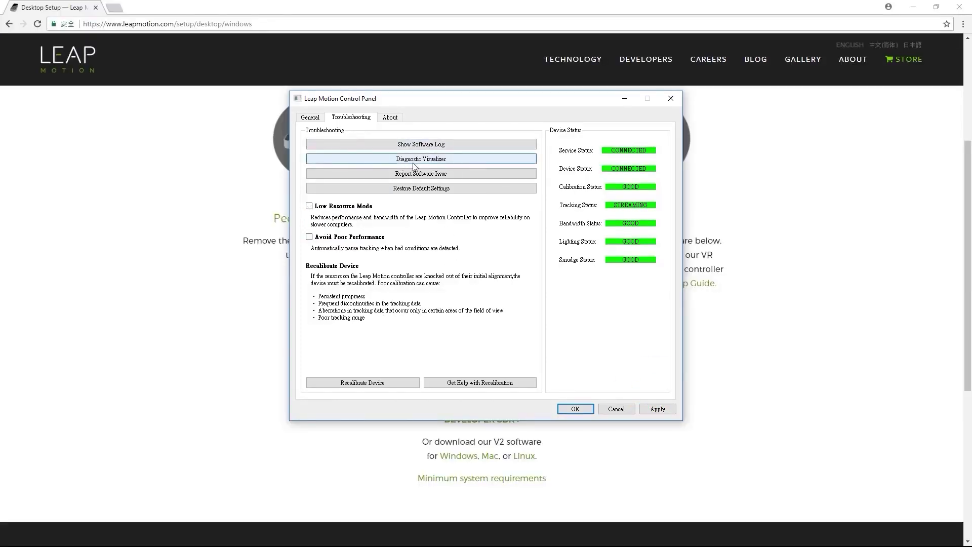
pyautogui.click(414, 165)
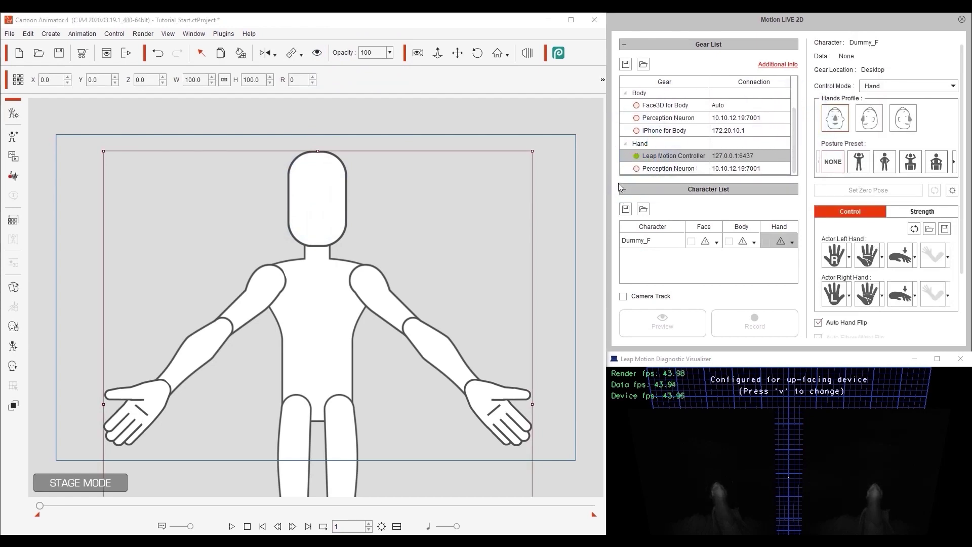
# - Assign the Leap Motion Controller to Dummy_F's hands, preview with Space, and start zero-pose calibration
pyautogui.click(793, 242)
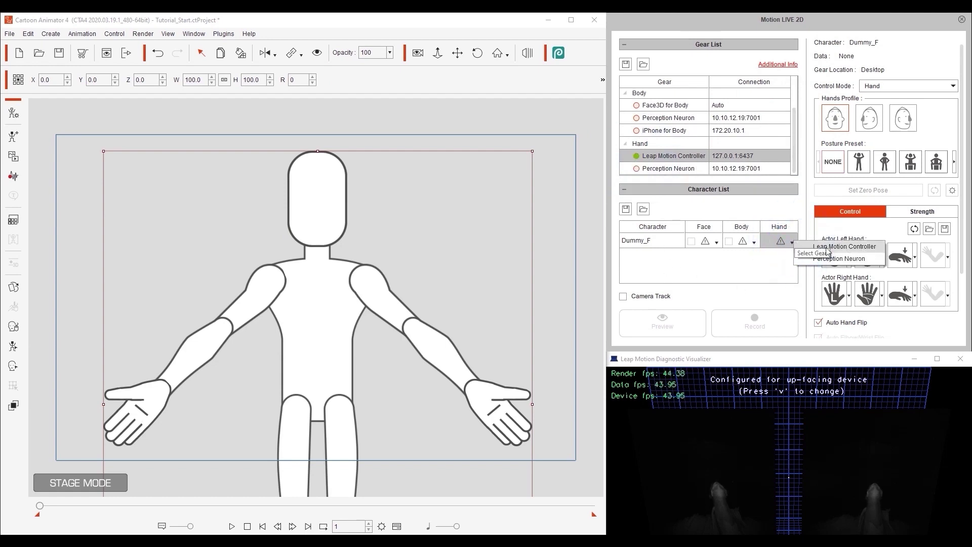
pyautogui.click(869, 248)
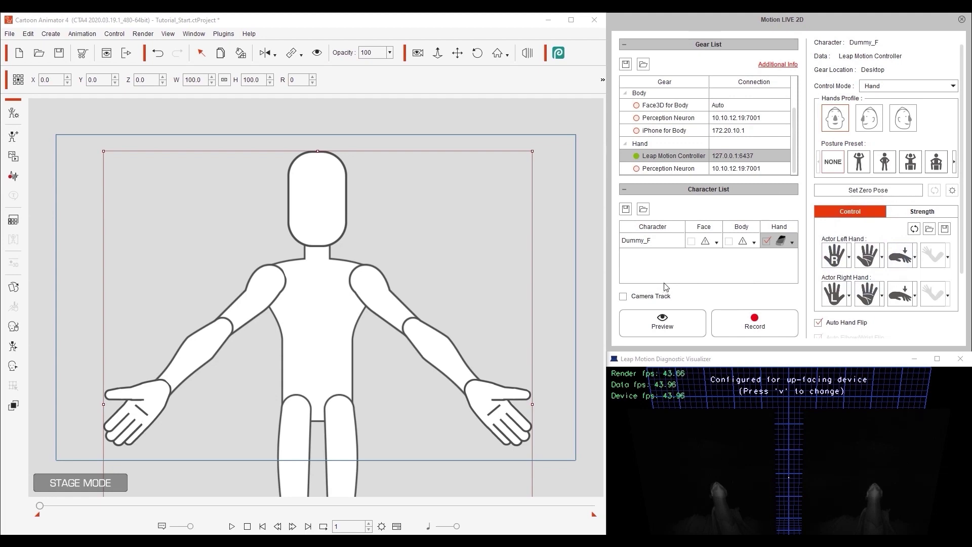
pyautogui.click(676, 324)
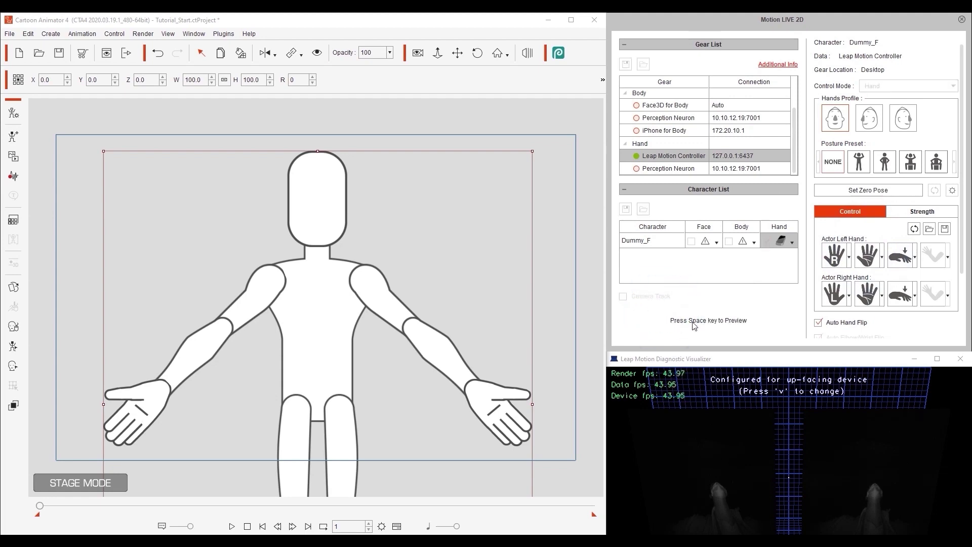
pyautogui.press('space')
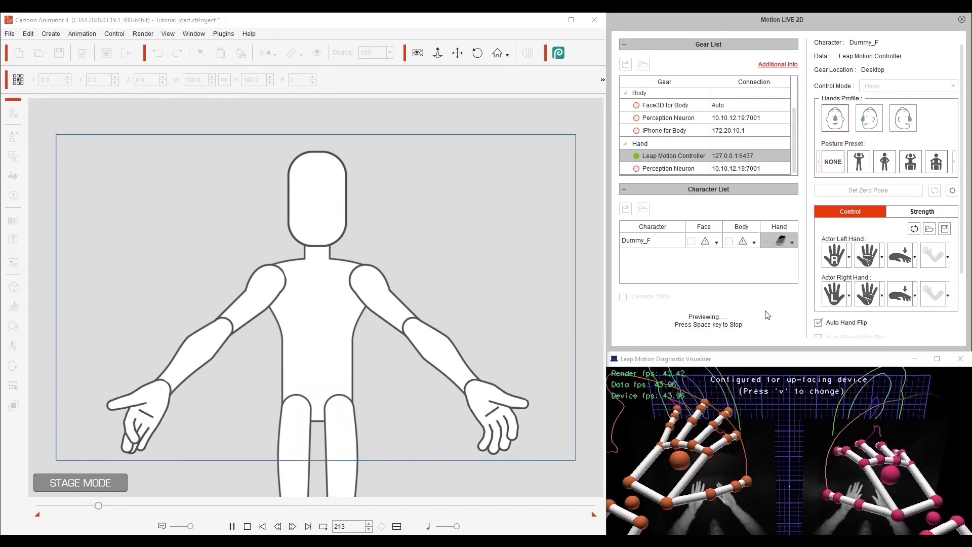
pyautogui.click(867, 191)
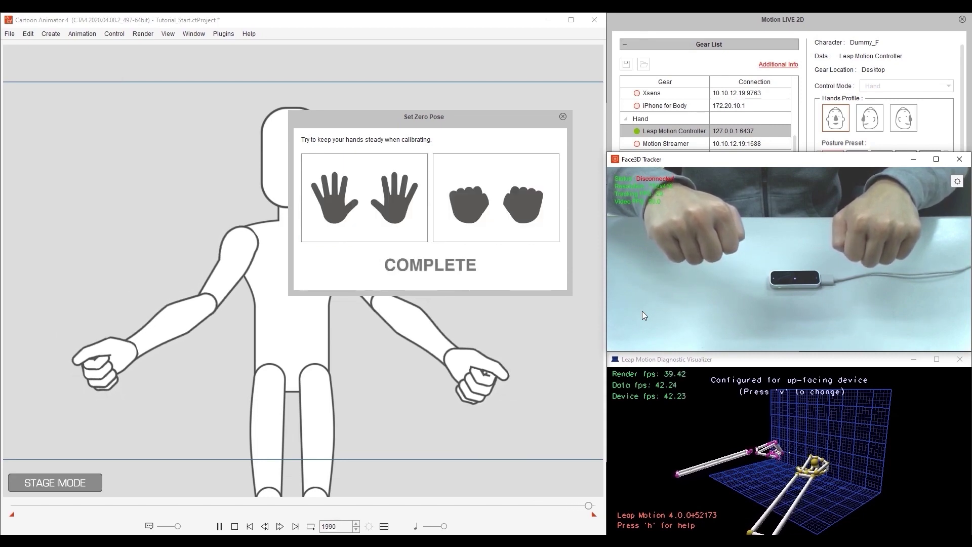
# - Arm recording of Dummy_F's Leap hand capture after the zero-pose calibration
pyautogui.click(763, 329)
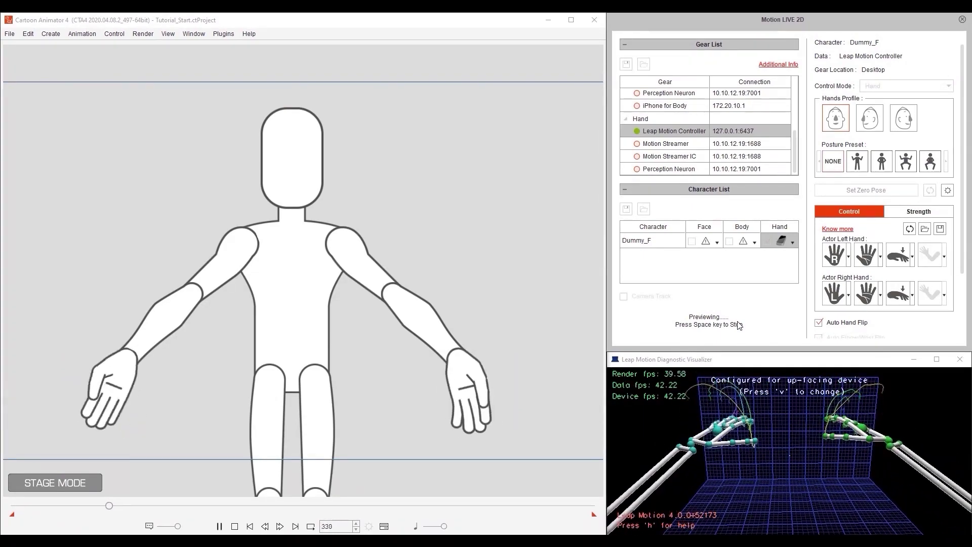
# - Stop and restart Dummy_F's Leap hand preview to compare automatic hand flipping
pyautogui.press('space')
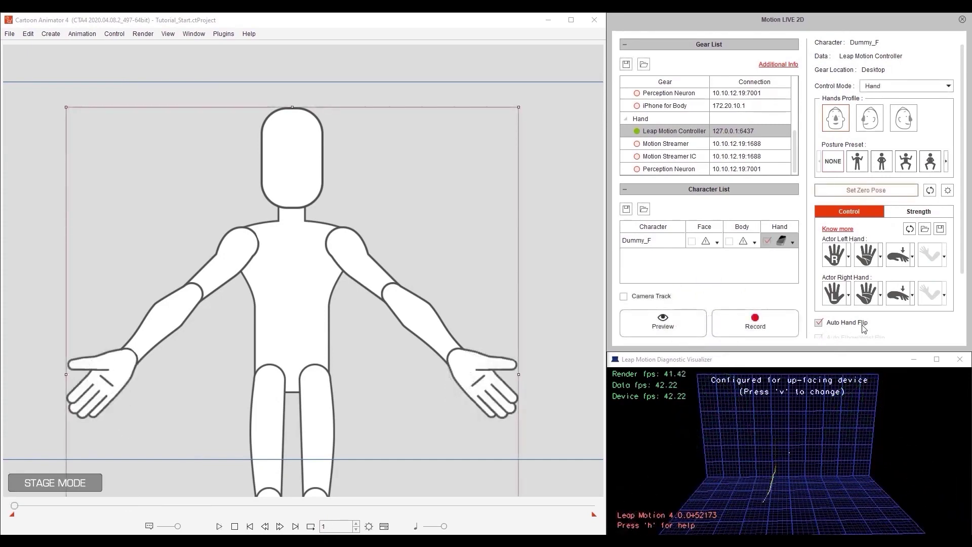
pyautogui.click(682, 327)
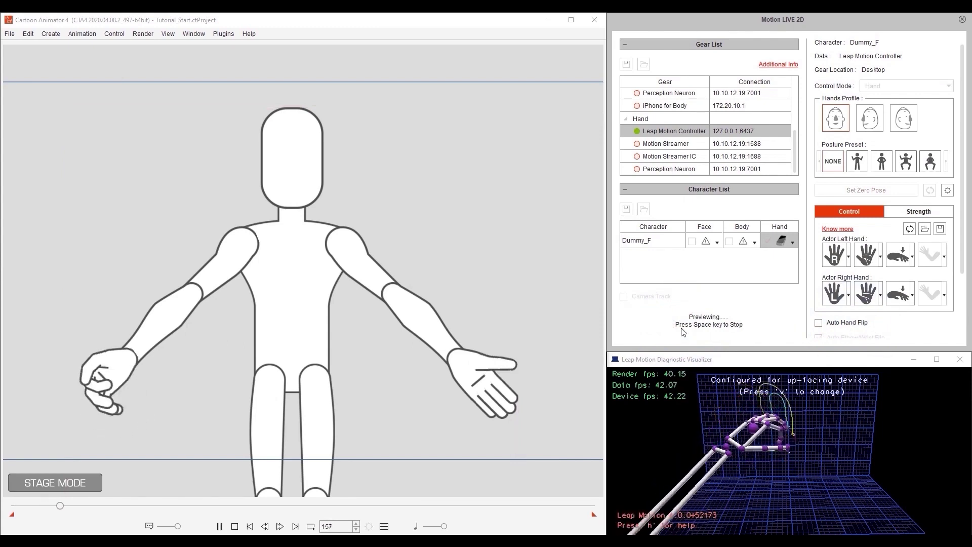
pyautogui.press('space')
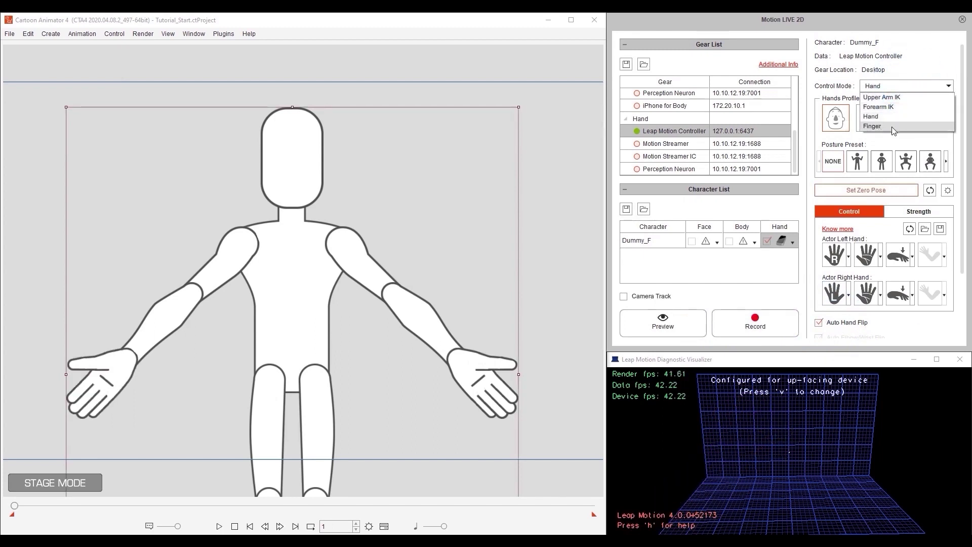
# - Preview Dummy_F's hands in Finger control mode, then stop the preview
pyautogui.click(916, 127)
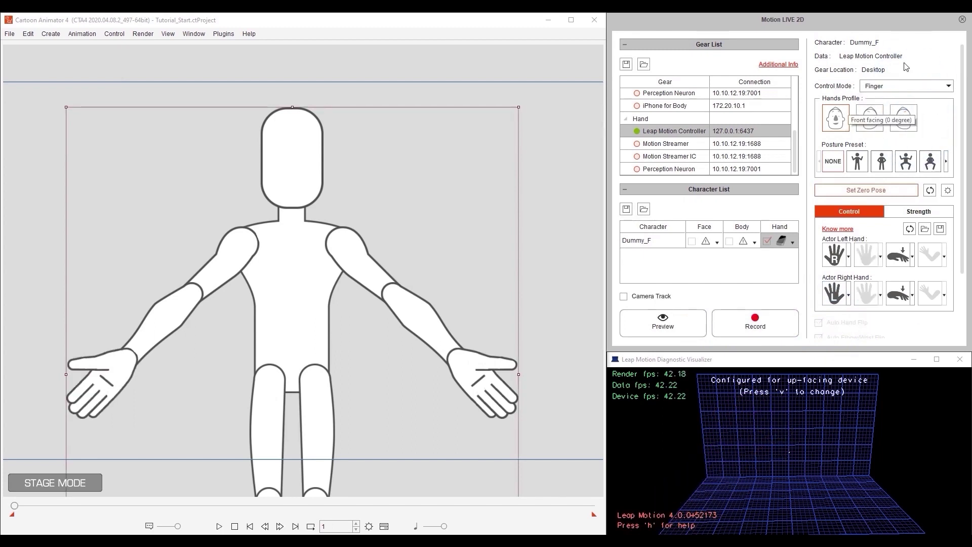
pyautogui.click(664, 319)
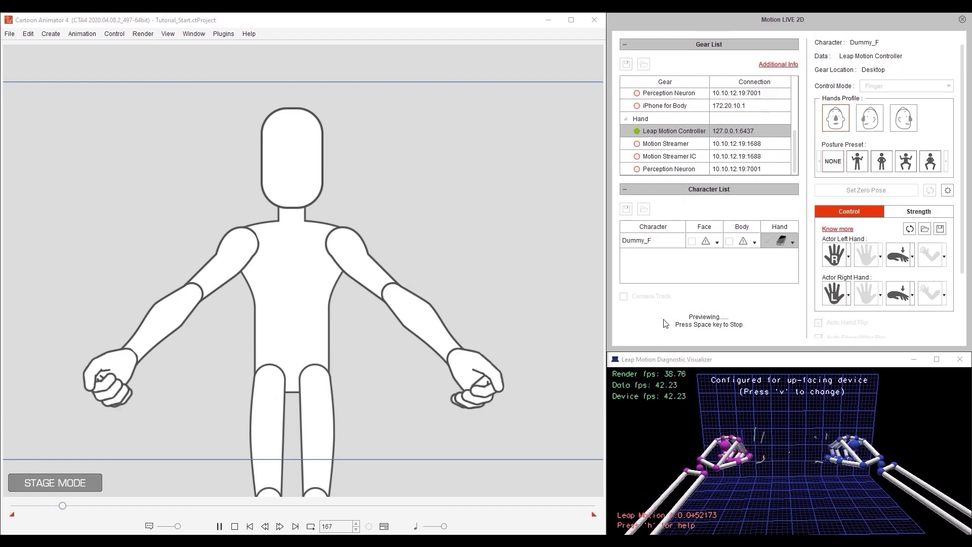
pyautogui.press('space')
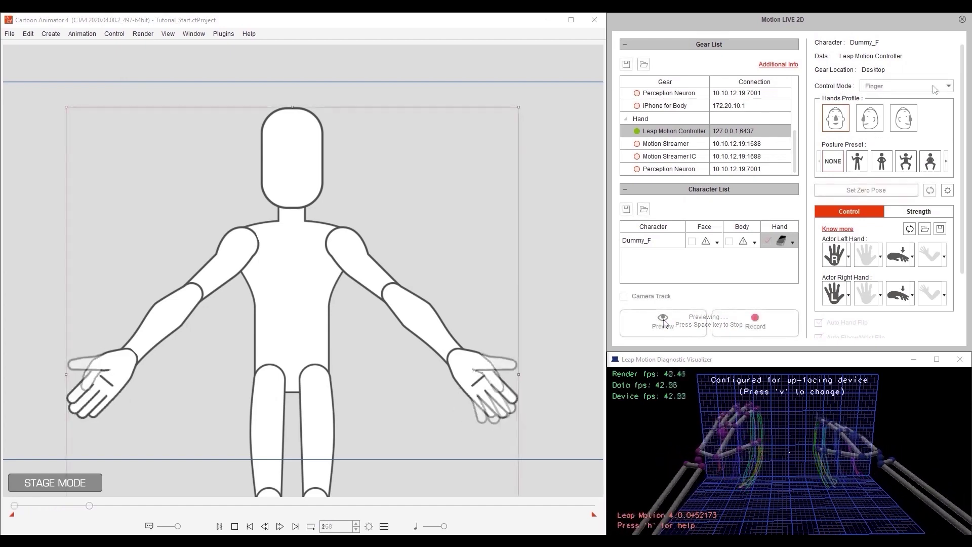
# - Switch control mode to Forearm IK and preview Dummy_F's arms following the Leap hands
pyautogui.click(935, 88)
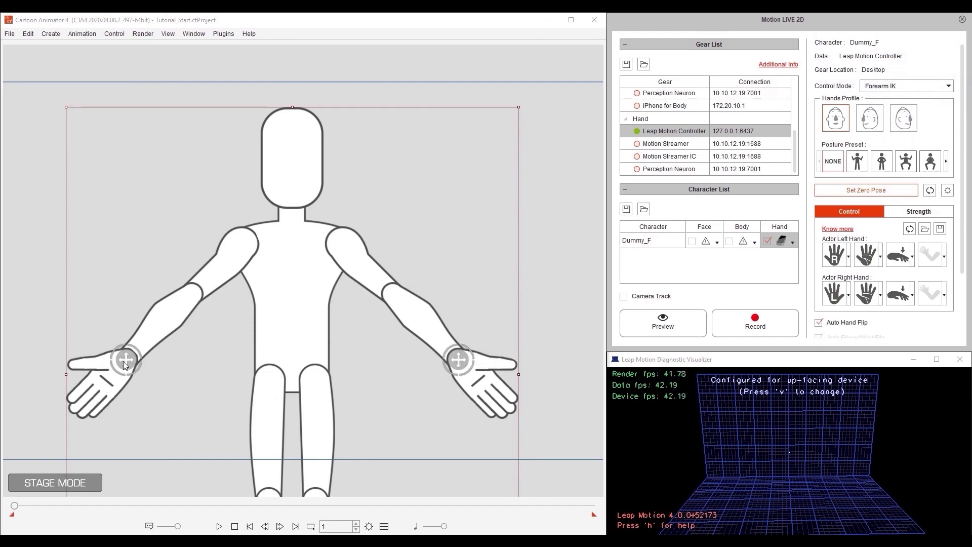
pyautogui.click(641, 319)
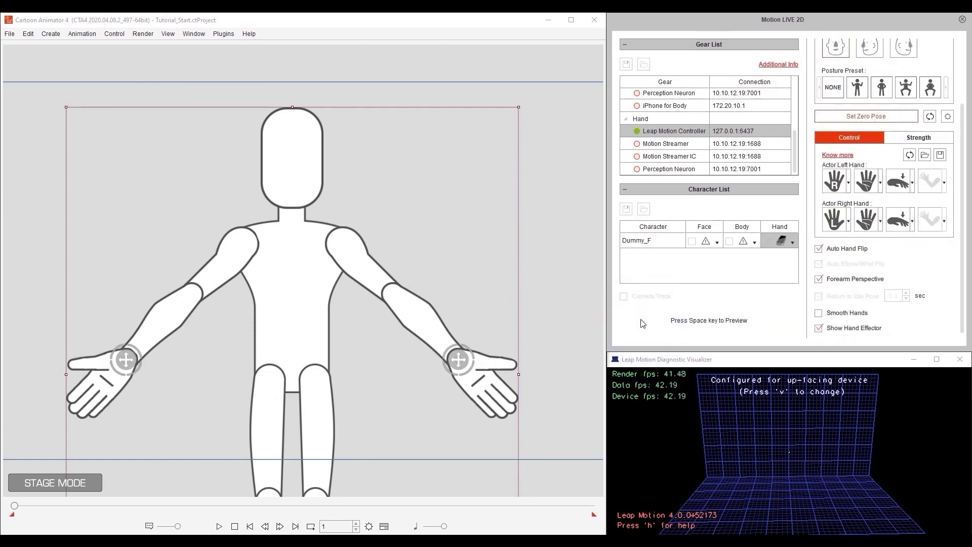
pyautogui.press('space')
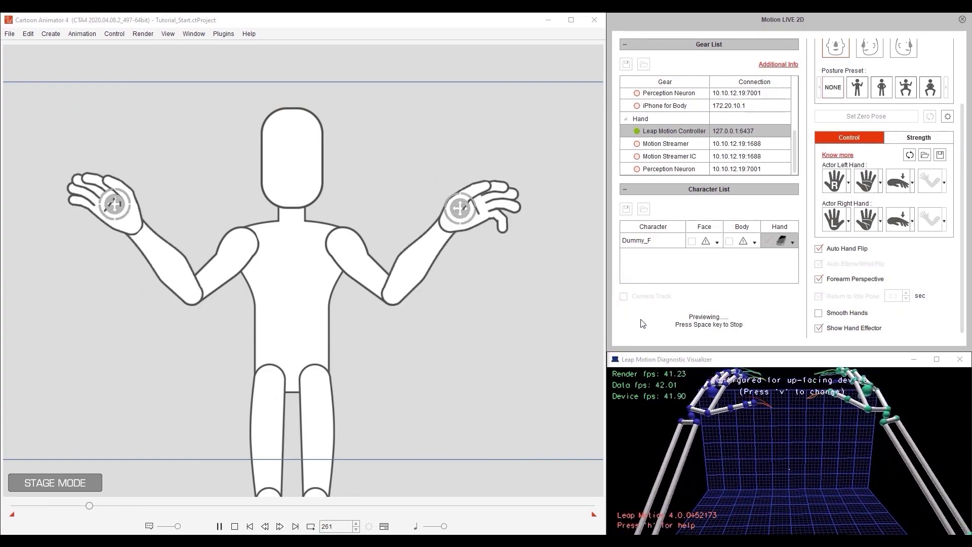
# - Stop the Forearm IK preview, then preview Upper Arm IK so Dummy_F's whole arms follow the Leap hands
pyautogui.press('space')
pyautogui.click(909, 86)
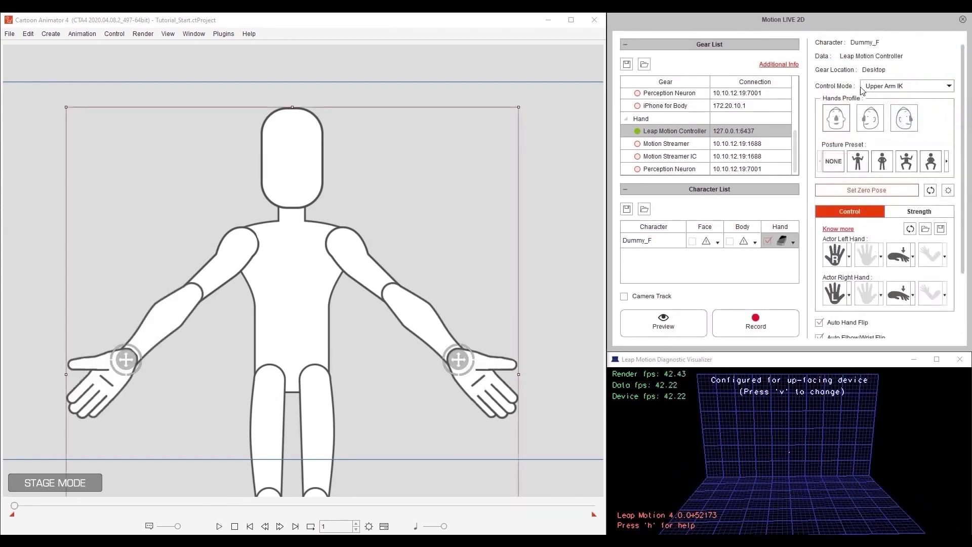
pyautogui.click(671, 326)
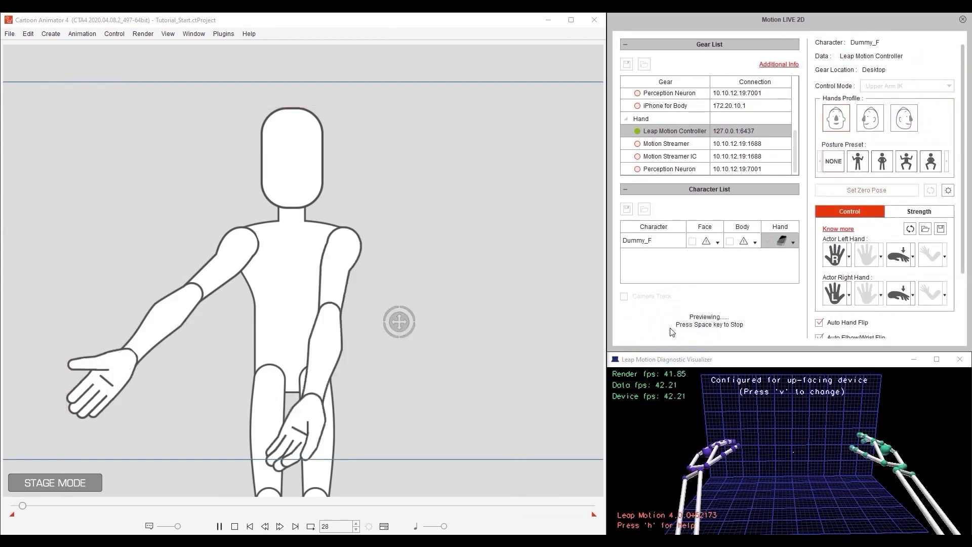